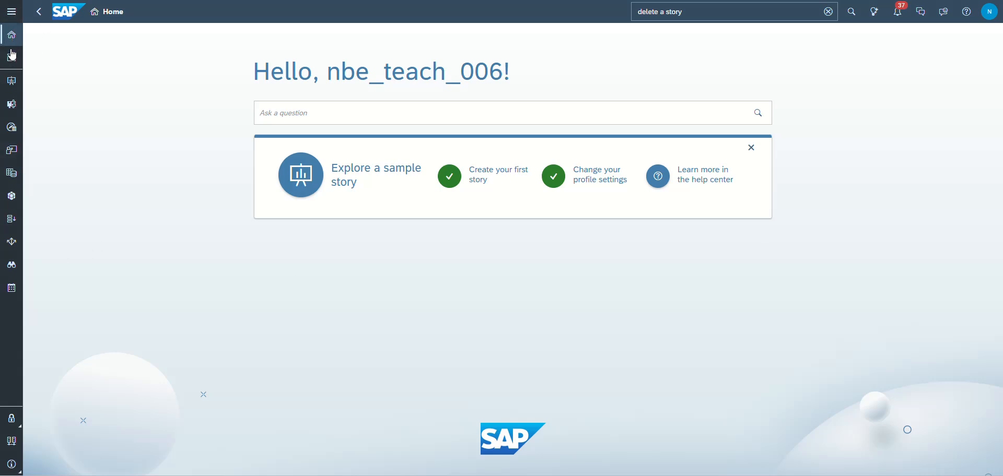
- Create a new responsive story using the Classic Design Experience
left_click(11, 11)
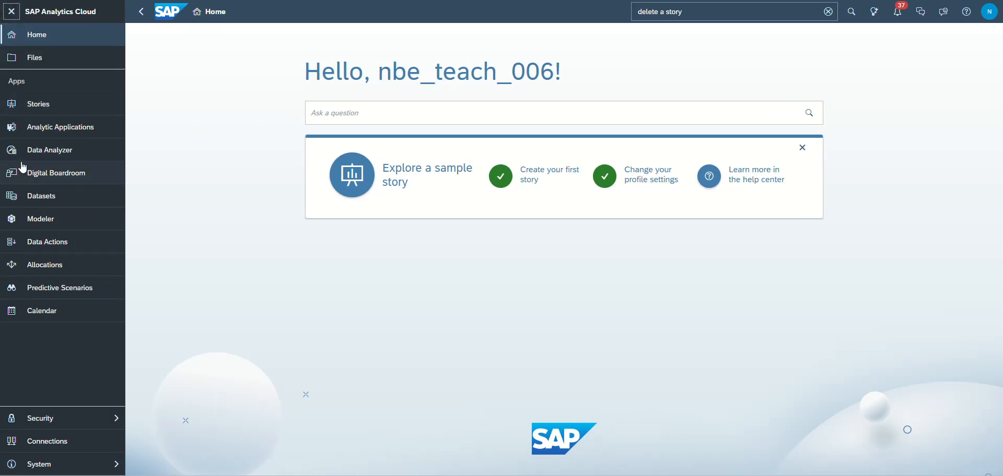
left_click(33, 105)
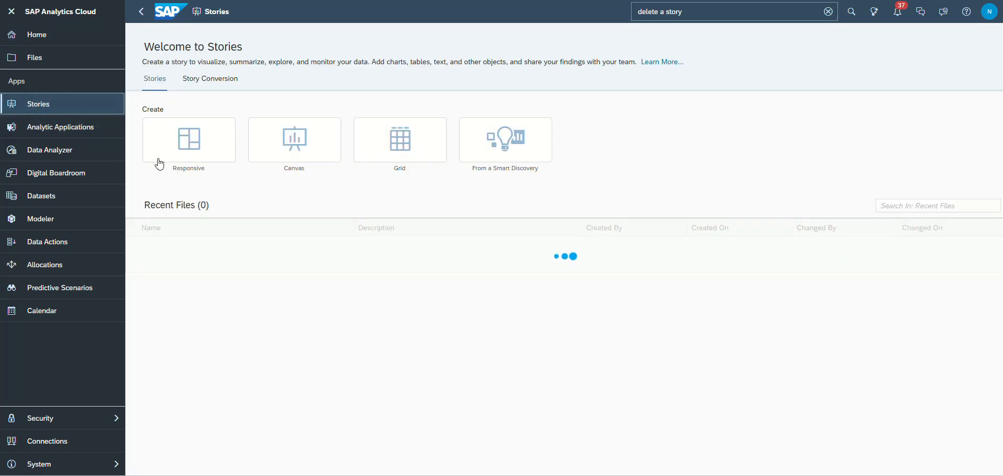
left_click(194, 144)
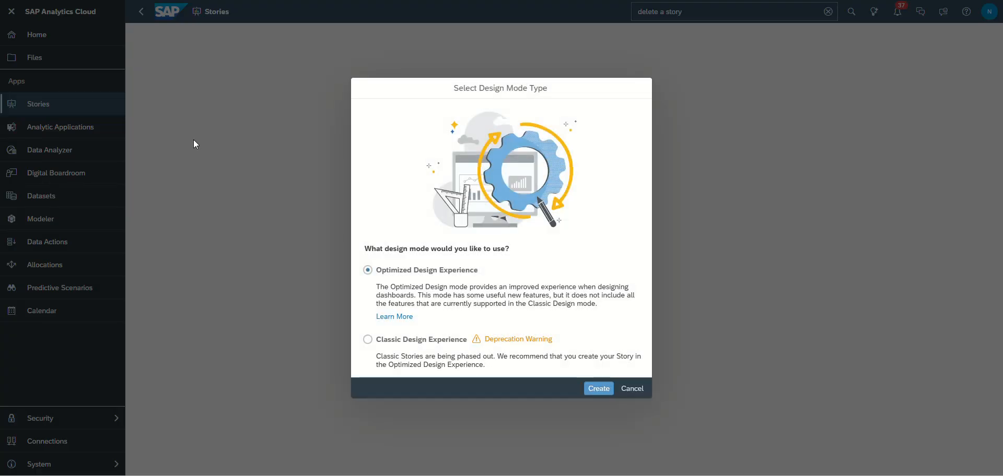
left_click(368, 340)
left_click(597, 388)
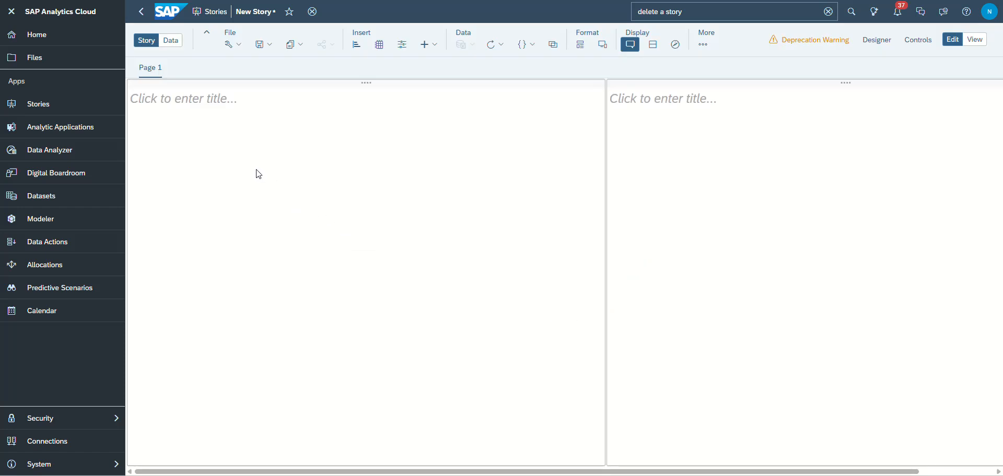
- Add the Spring 2025 case model from the MIS305-Spring2025/NBE_LEARN_441 folder as the story's data source
left_click(172, 42)
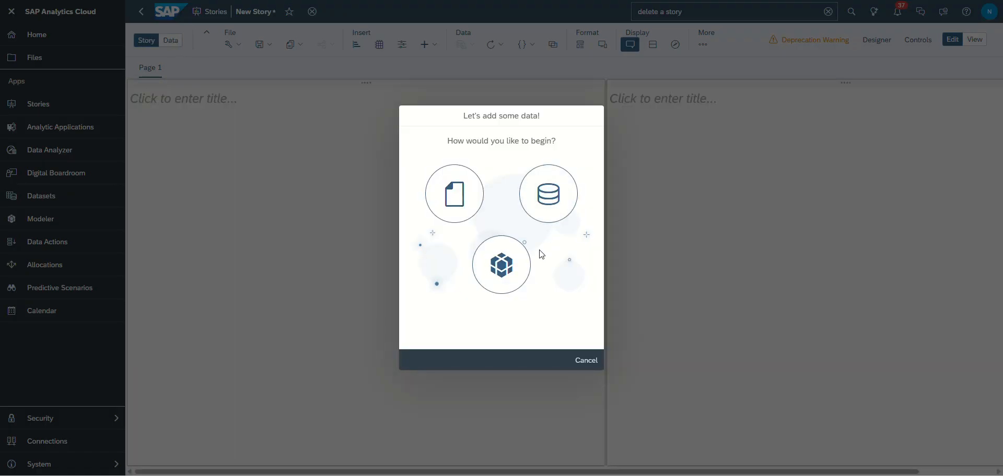
left_click(502, 267)
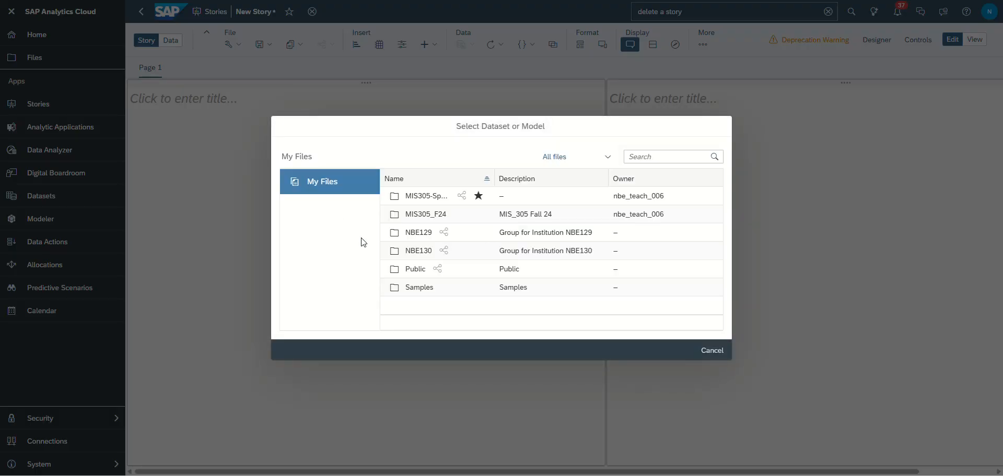
left_click(424, 197)
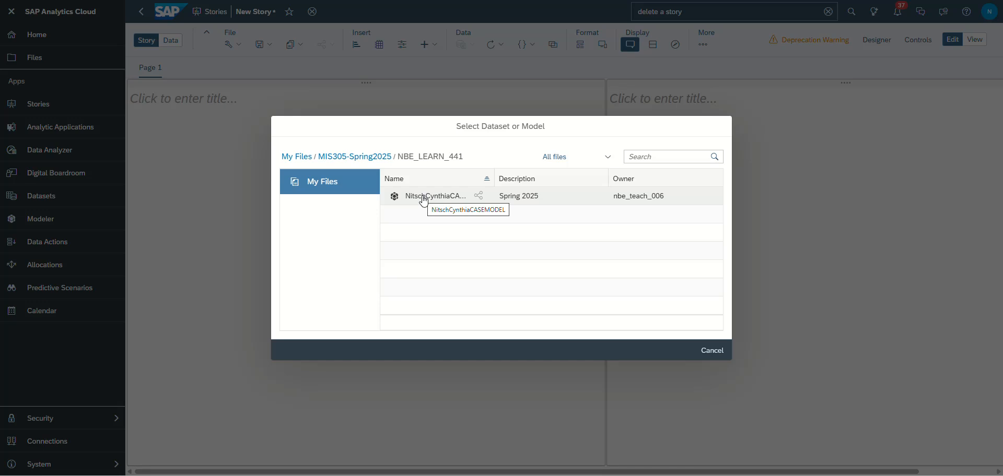
left_click(423, 198)
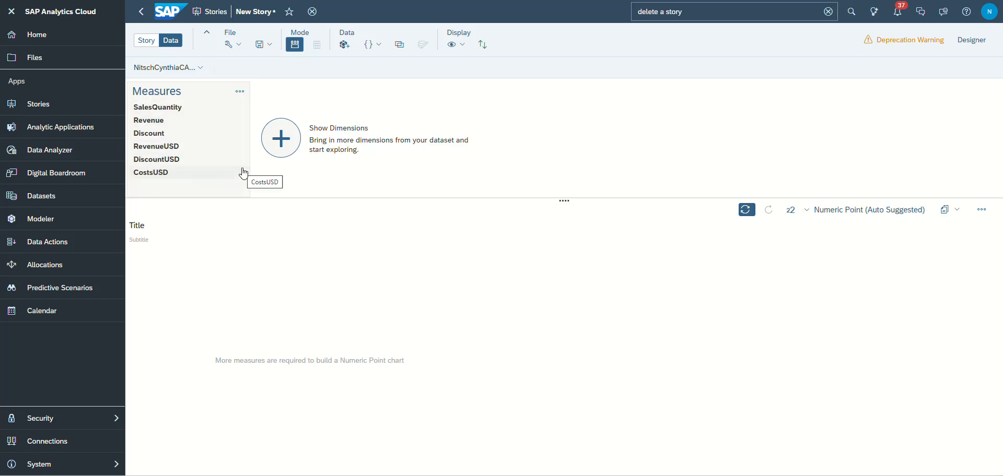
- Show the Customer dimension in the data exploration and expand its US branch with the UE00 and UW00 nodes to examine the customers
left_click(285, 140)
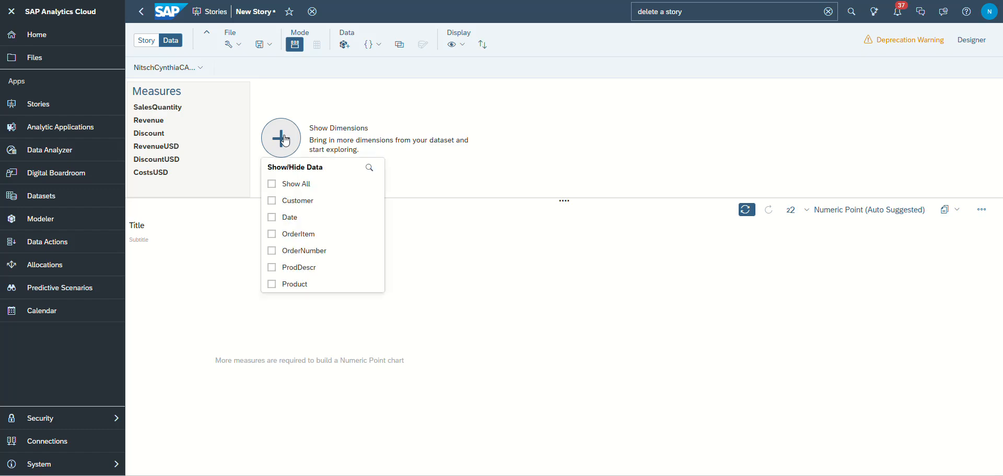
left_click(271, 202)
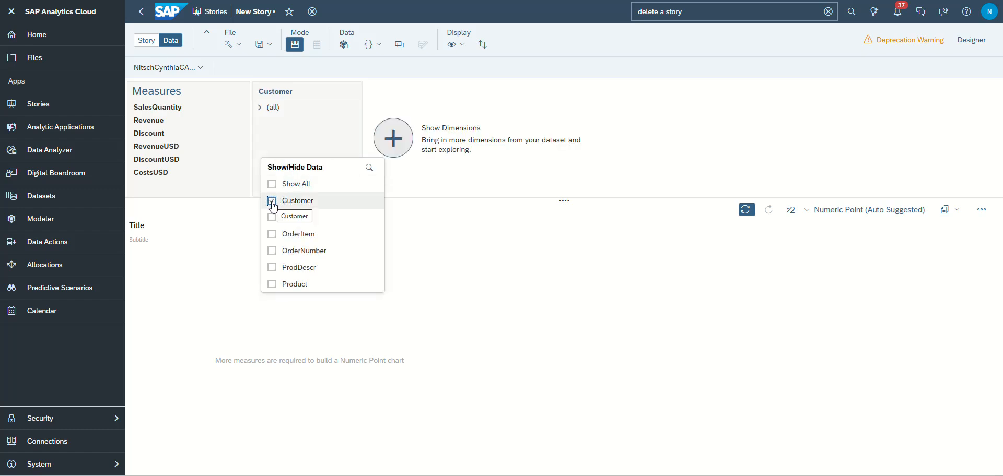
left_click(259, 108)
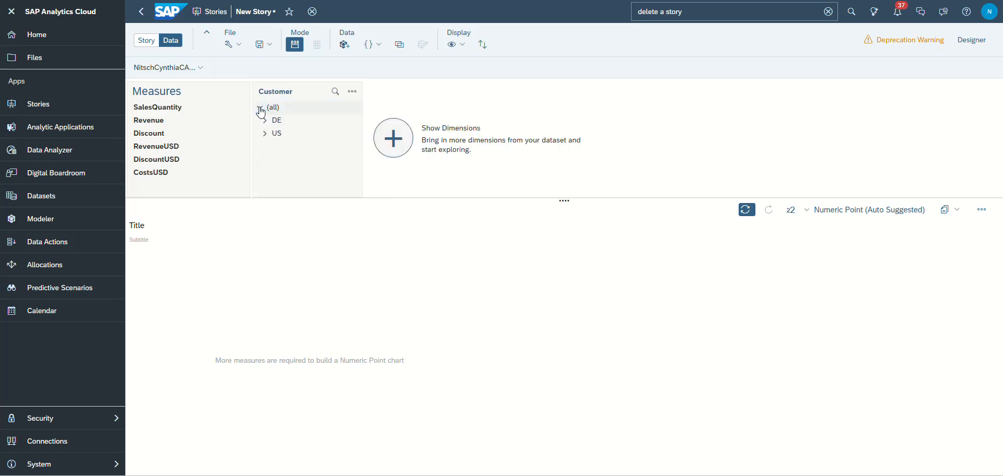
left_click(264, 134)
left_click(270, 147)
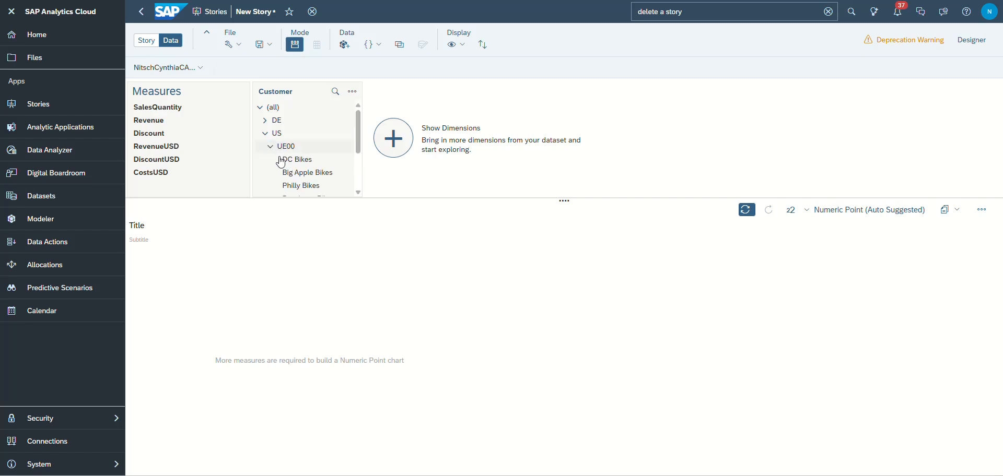
scroll(294, 177, "down", 3)
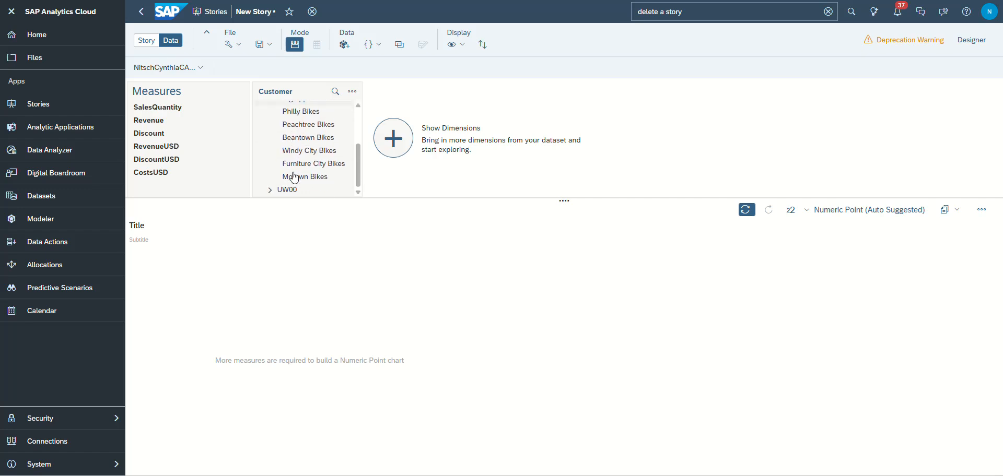
left_click(270, 190)
scroll(270, 188, "down", 2)
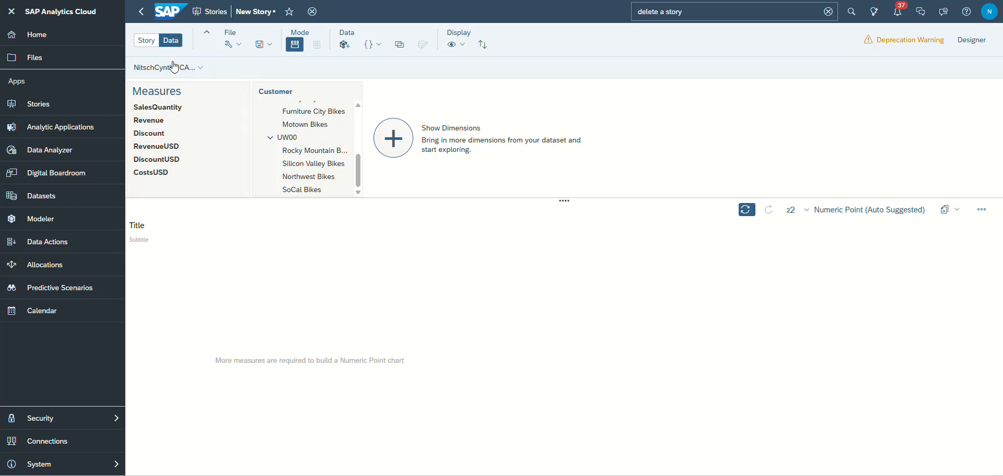
- Return to the story view and delete the second lane from Page 1
left_click(147, 44)
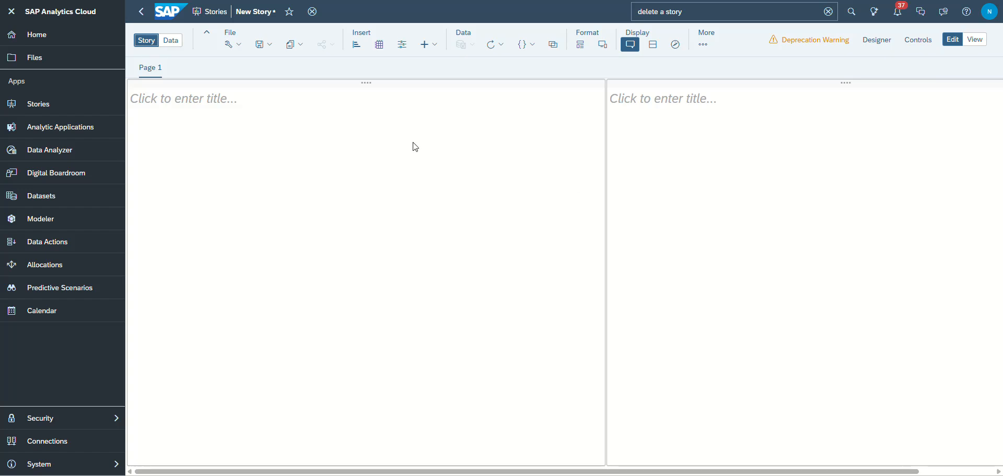
left_click(846, 82)
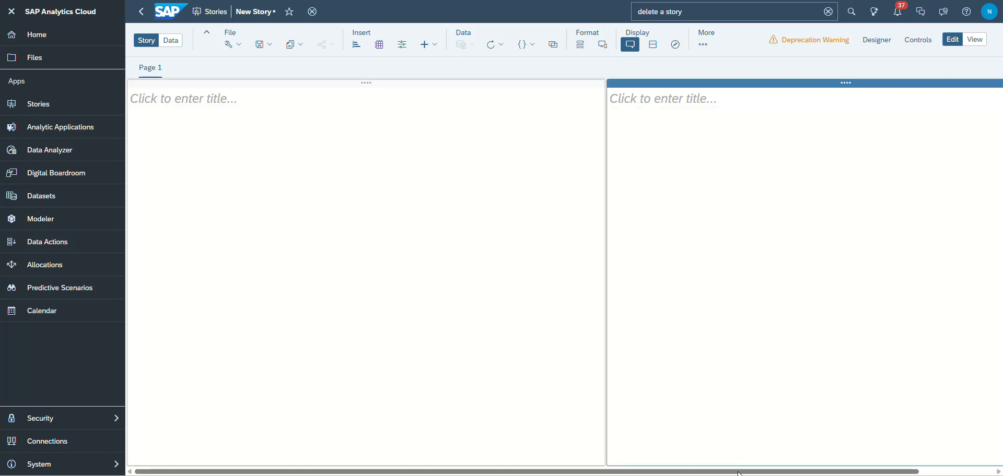
left_click_drag(741, 472, 950, 471)
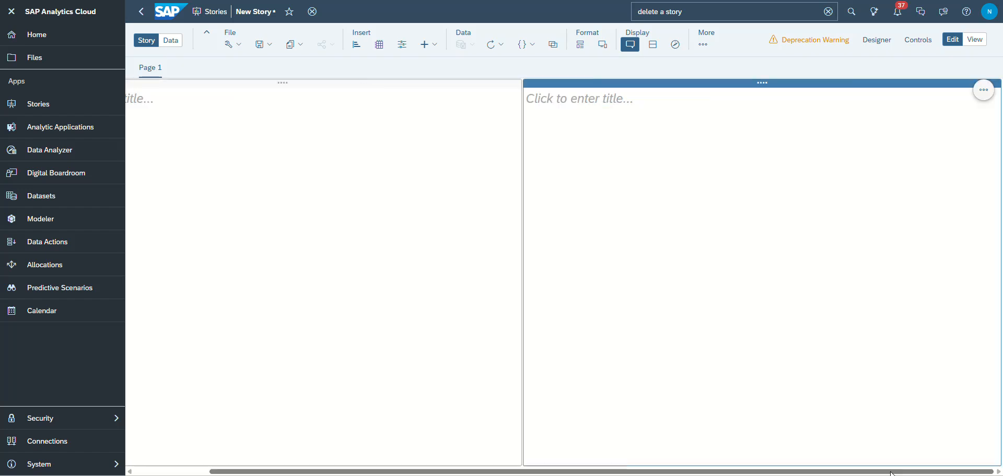
left_click(985, 93)
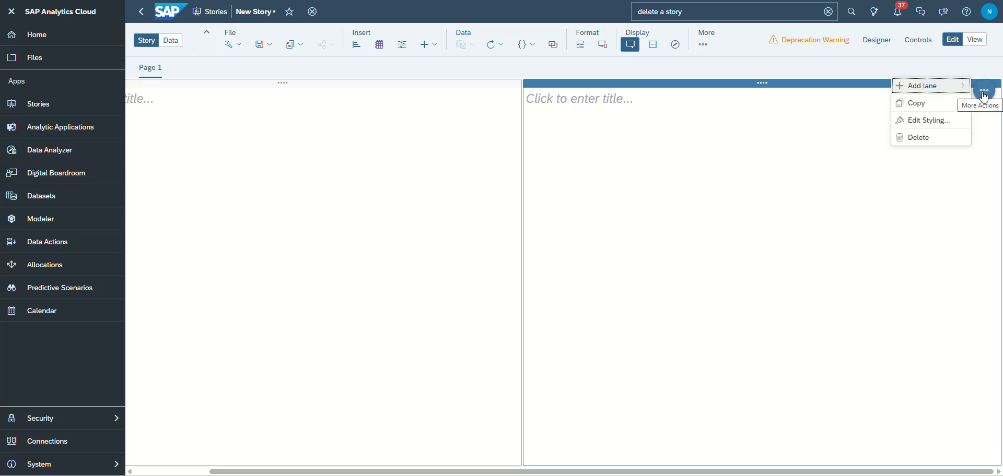
left_click(917, 137)
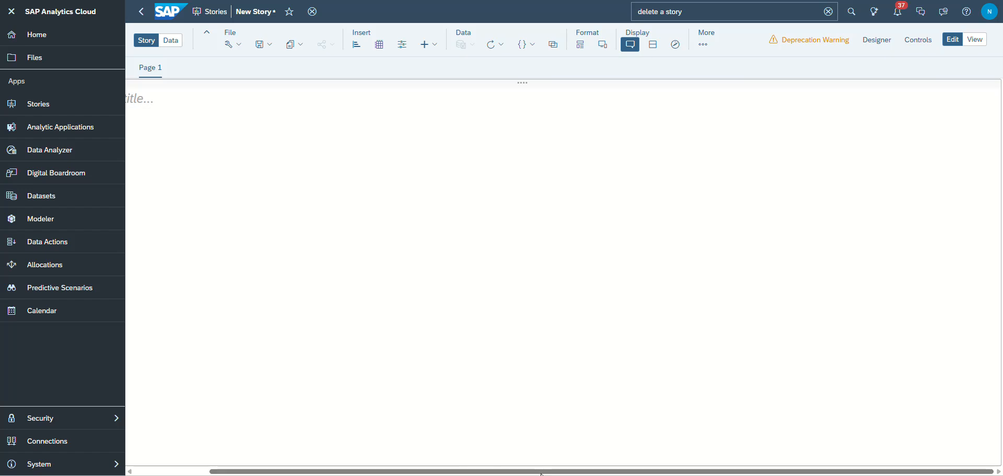
left_click_drag(542, 473, 444, 473)
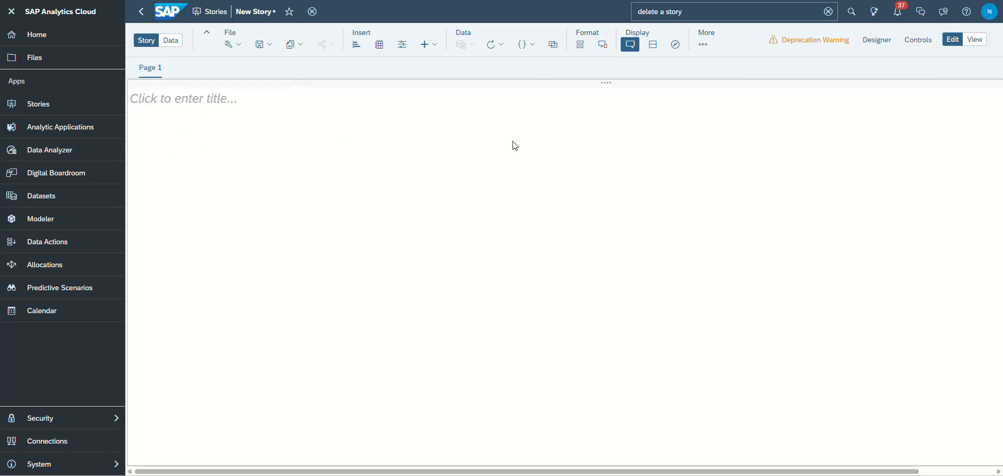
- Enter "Global Bike" as the title of the remaining lane on Page 1
left_click(184, 104)
left_click(199, 104)
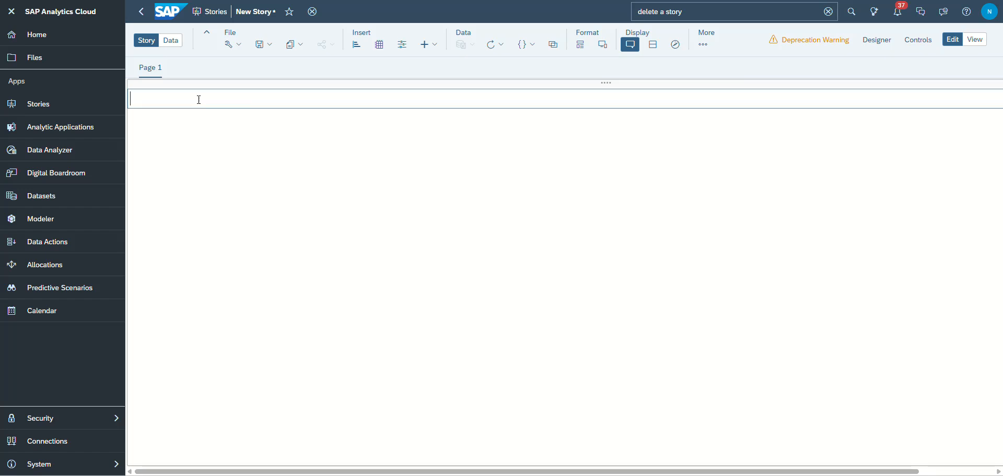
type("Global Bike")
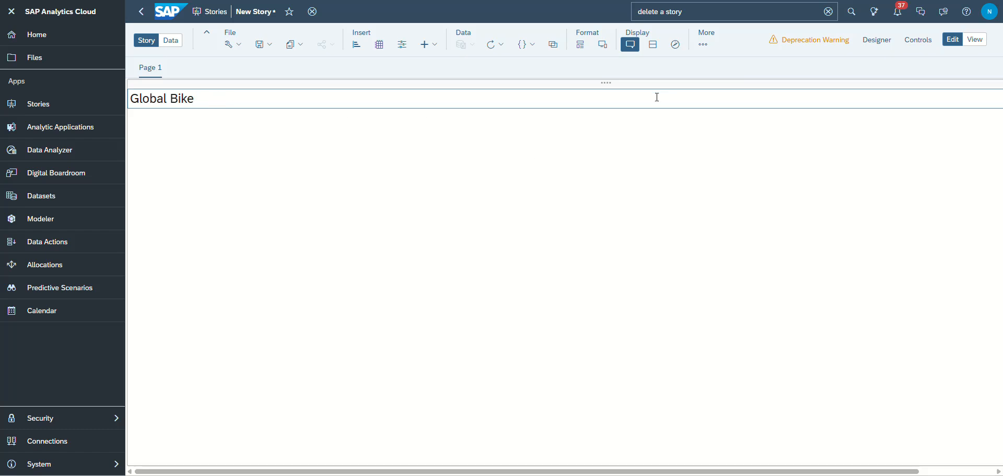
- Insert the Current User story property as dynamic text after "Global Bike" in the lane title
scroll(789, 470, "right", 3)
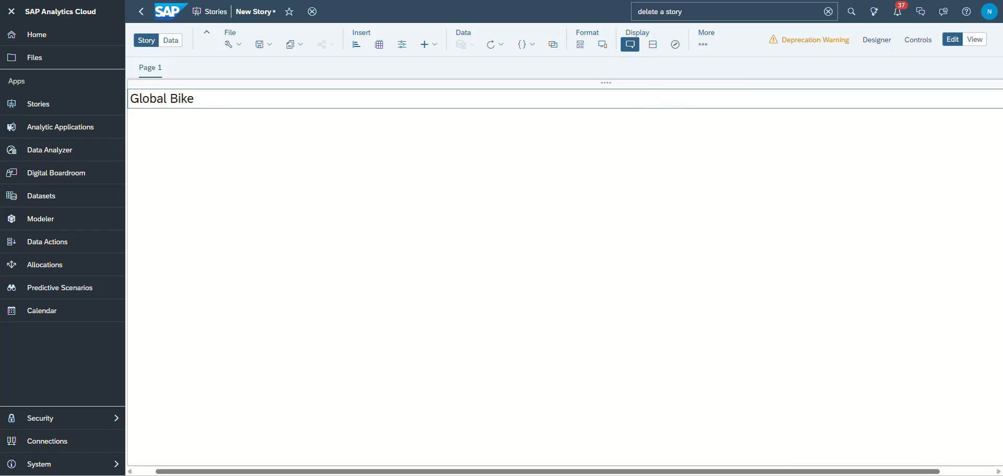
left_click(985, 99)
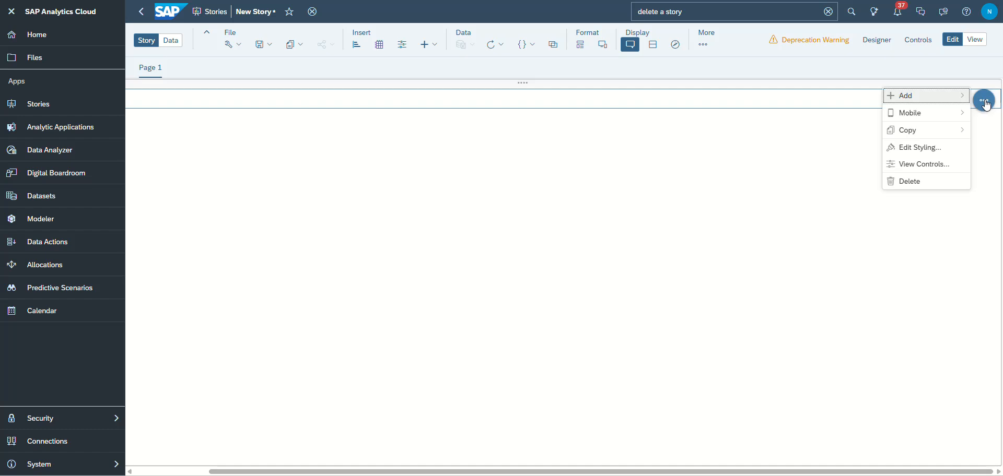
mouse_move(911, 103)
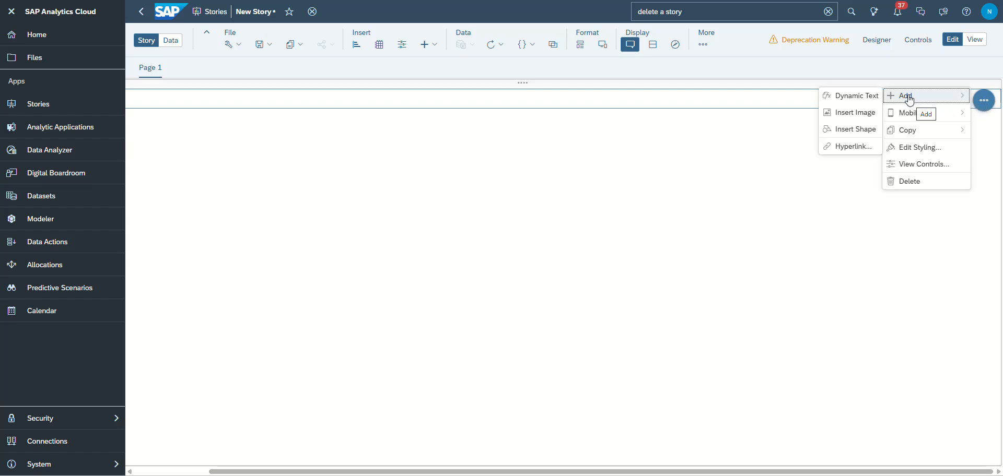
left_click(857, 97)
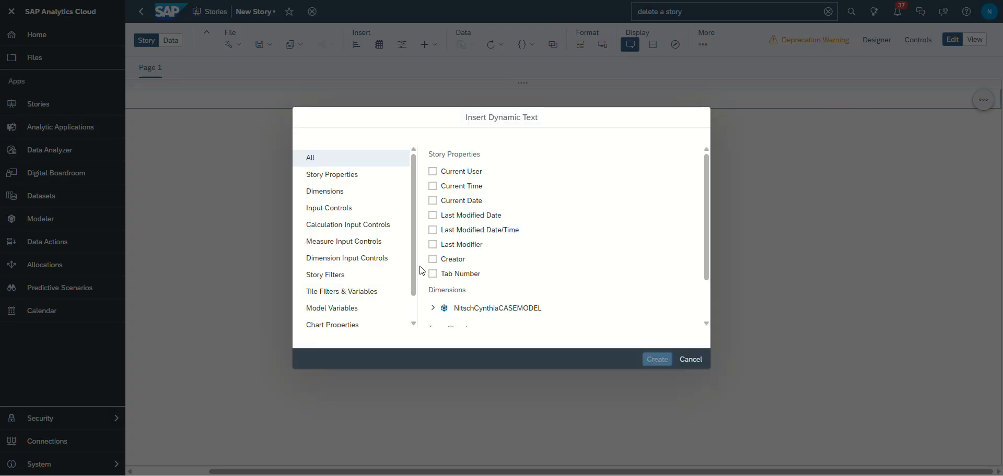
left_click(433, 172)
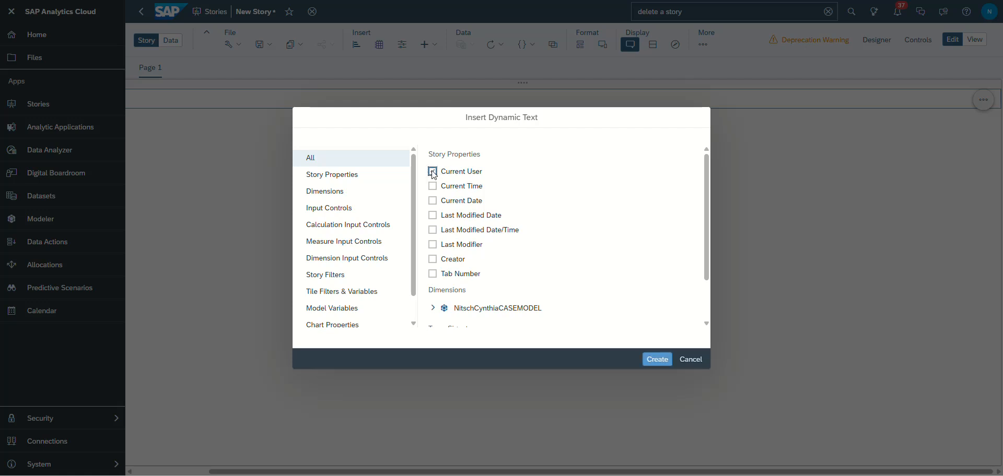
left_click(654, 359)
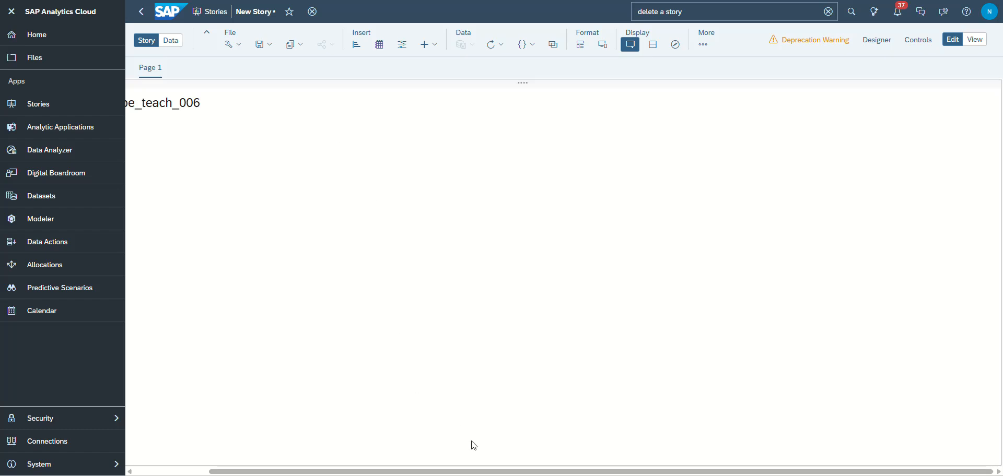
- Append the word "Page" after the user name in the lane title
left_click_drag(480, 472, 293, 470)
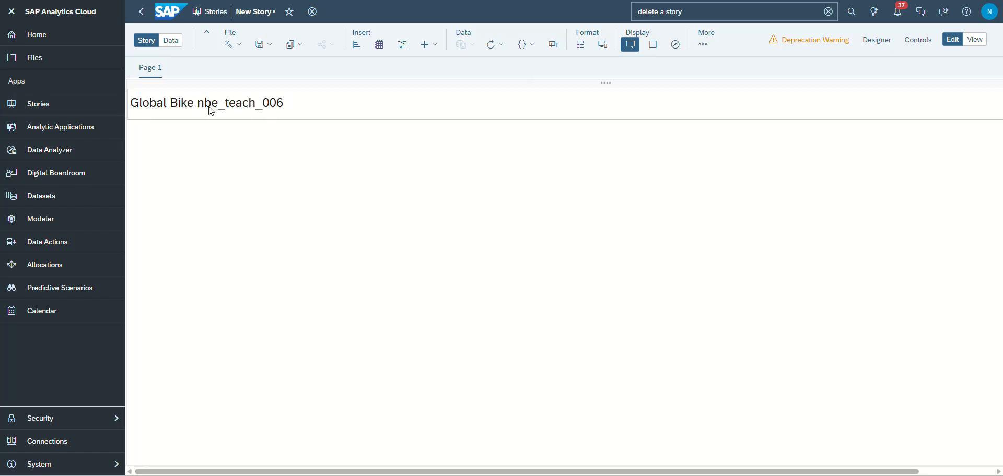
double_click(283, 107)
left_click(292, 104)
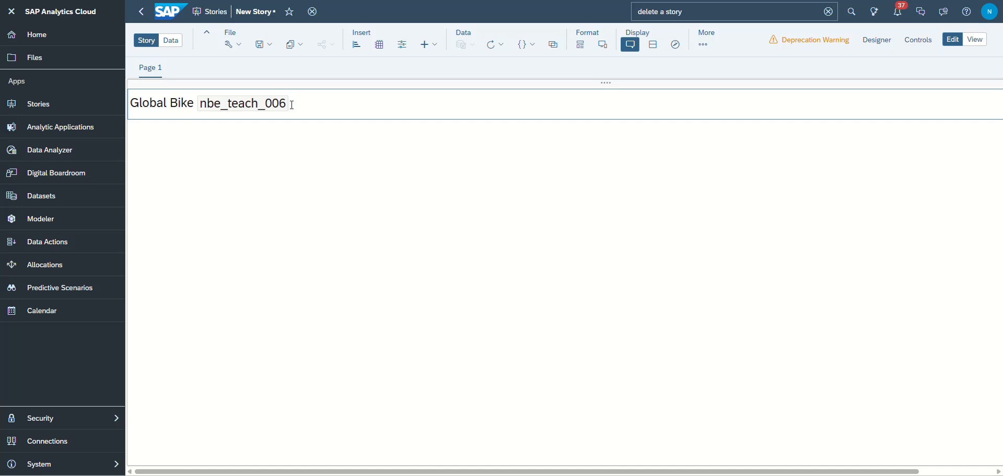
type("Page")
- Insert the Tab Number story property as dynamic text after "Page" in the lane title
left_click_drag(547, 472, 661, 471)
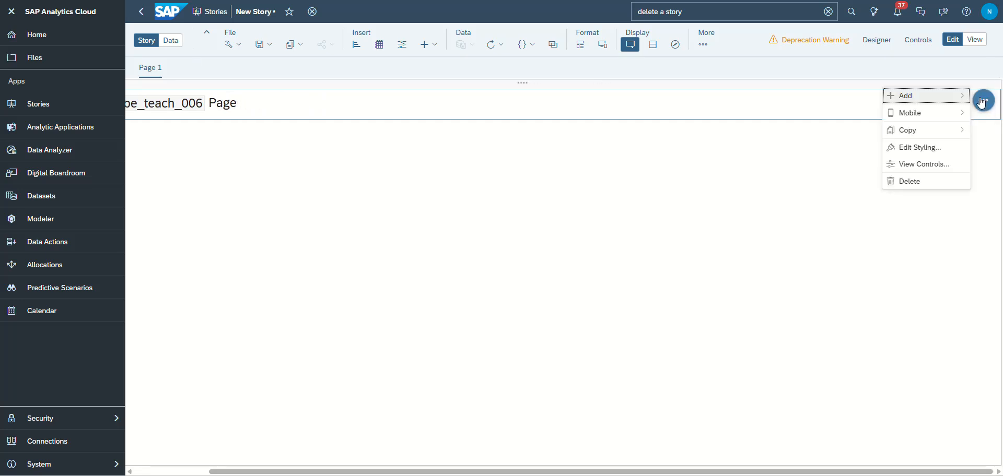
mouse_move(907, 102)
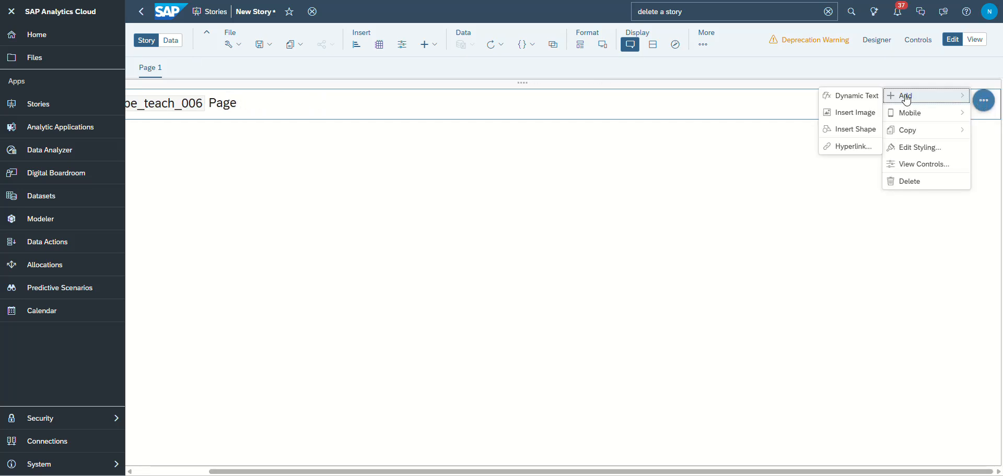
left_click(854, 97)
left_click(432, 274)
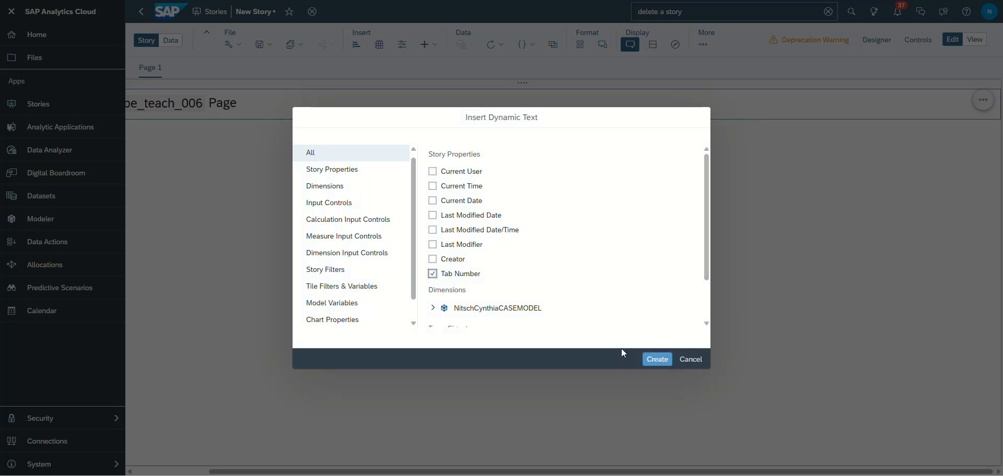
left_click(657, 359)
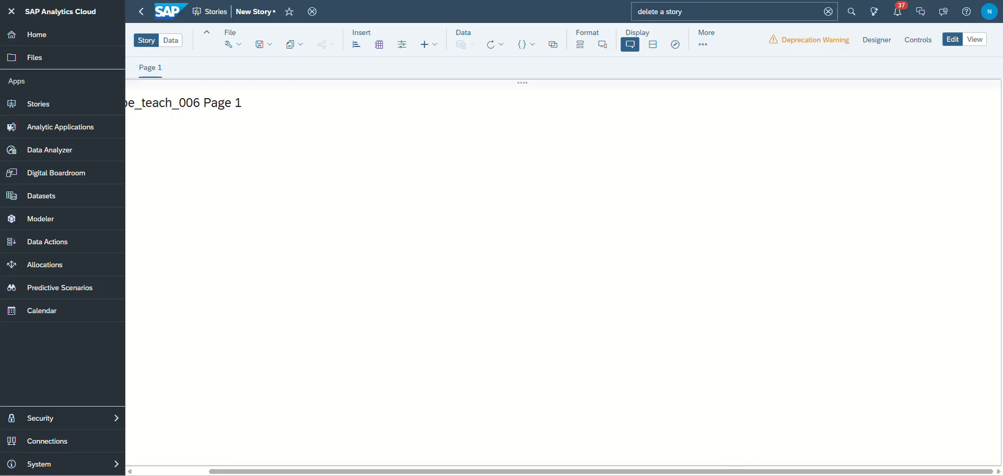
left_click_drag(737, 472, 418, 474)
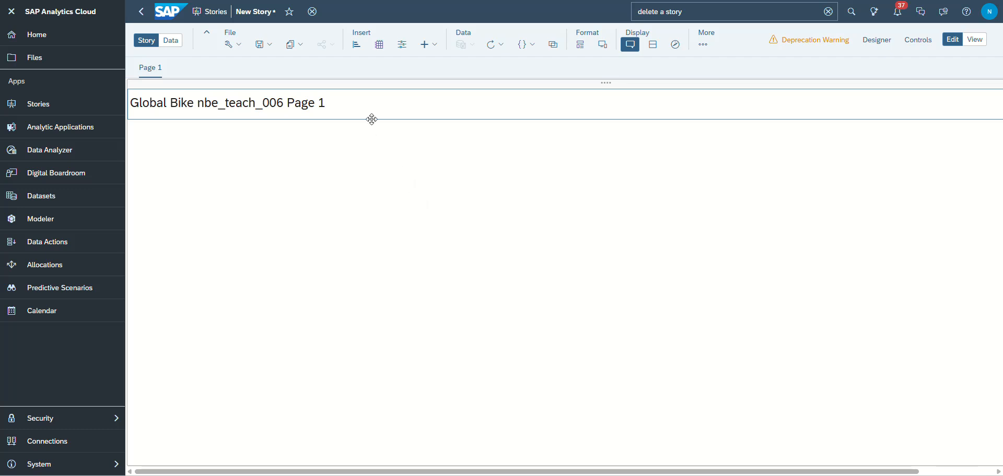
- Preview Page 1 in view mode and return to editing
left_click(974, 40)
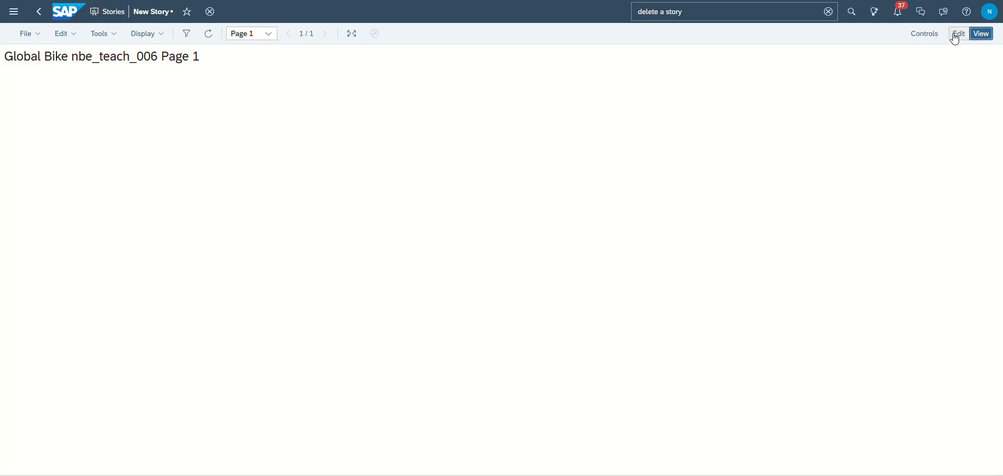
left_click(956, 34)
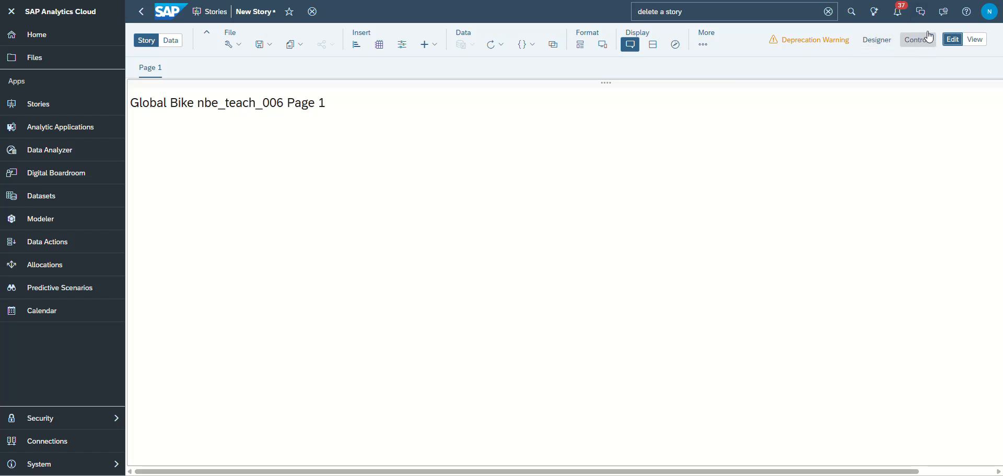
- Give the page header a light blue background color
left_click(881, 42)
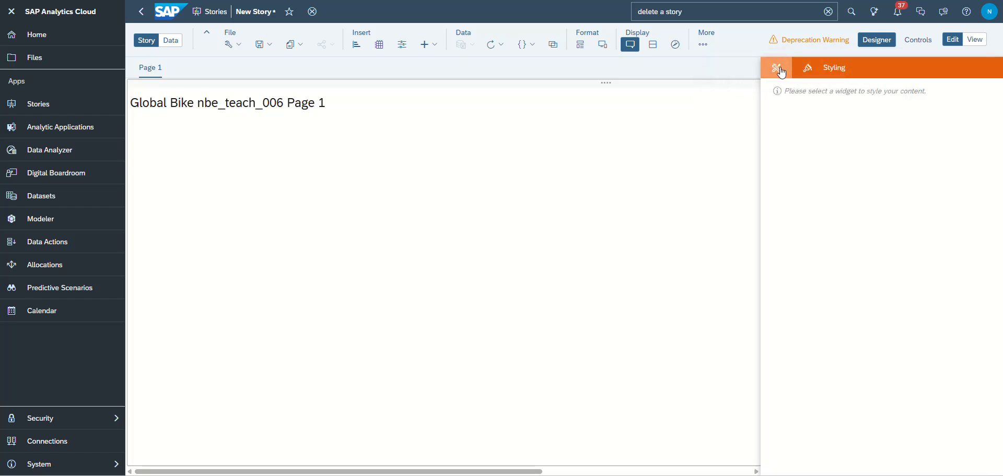
left_click(270, 110)
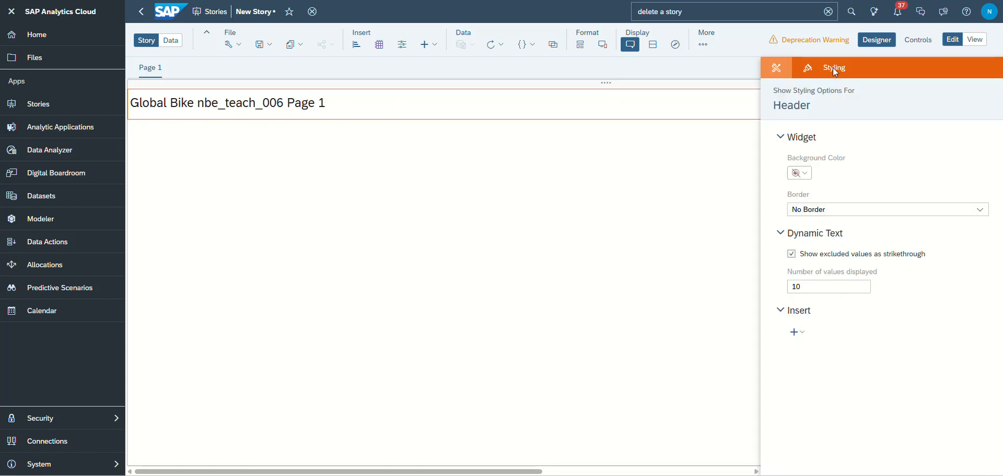
left_click(808, 178)
left_click(820, 191)
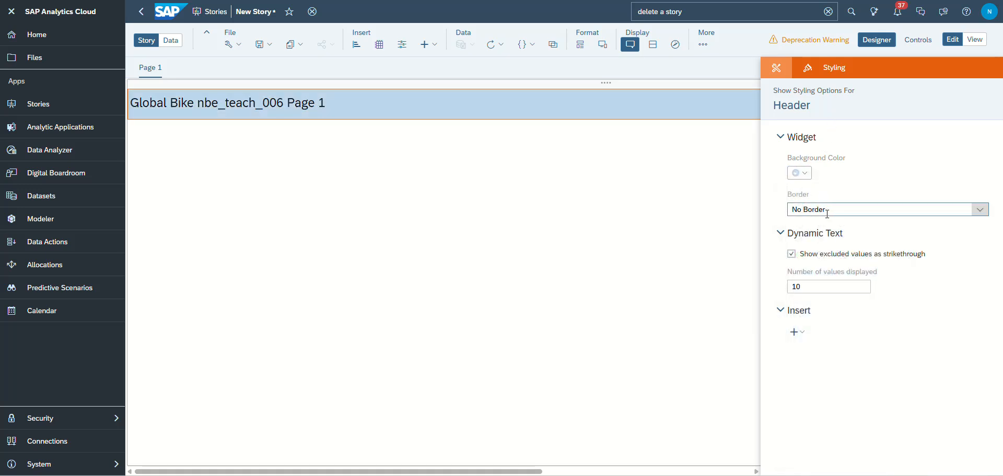
left_click(829, 210)
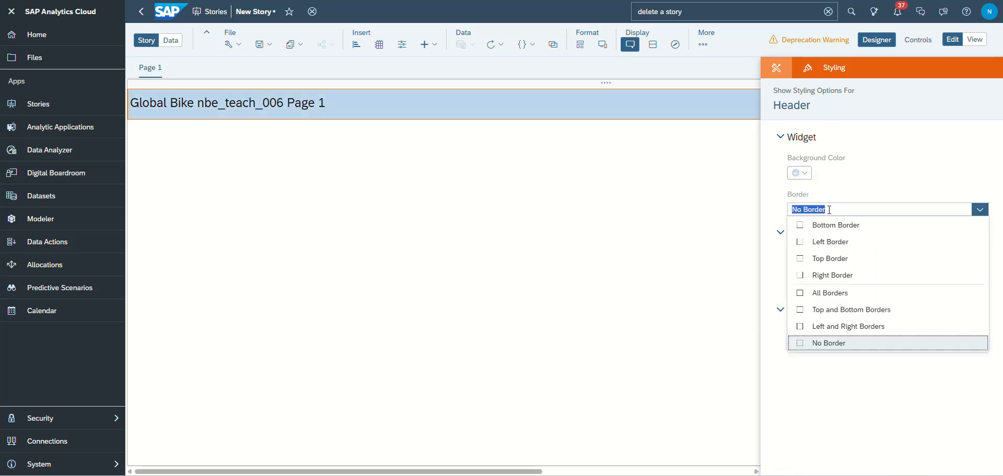
left_click(828, 210)
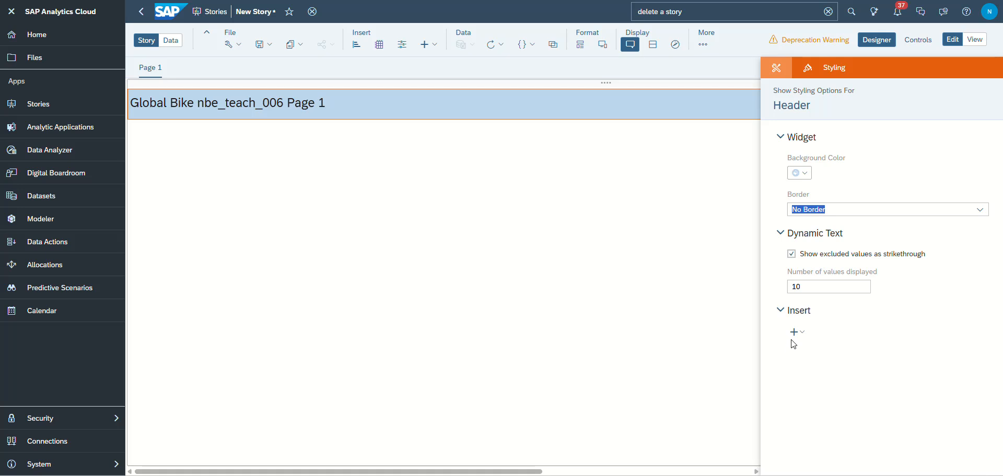
left_click(804, 333)
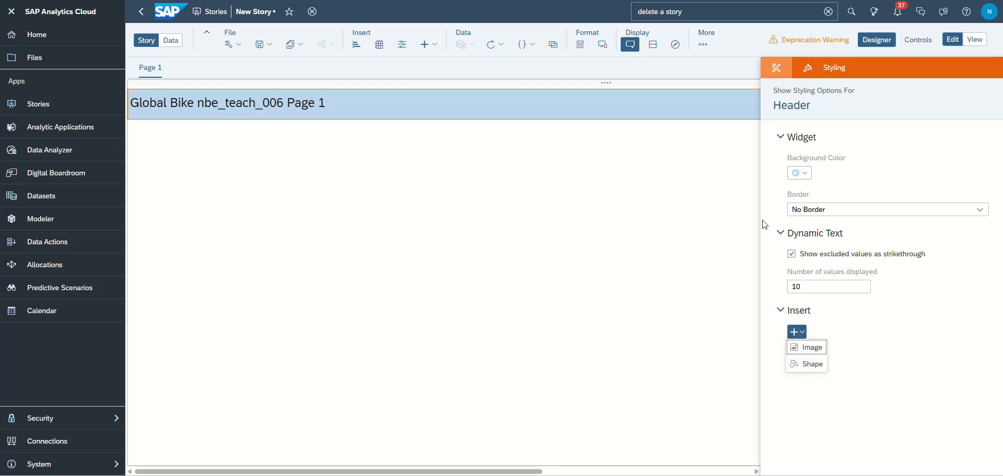
left_click(585, 138)
left_click(420, 111)
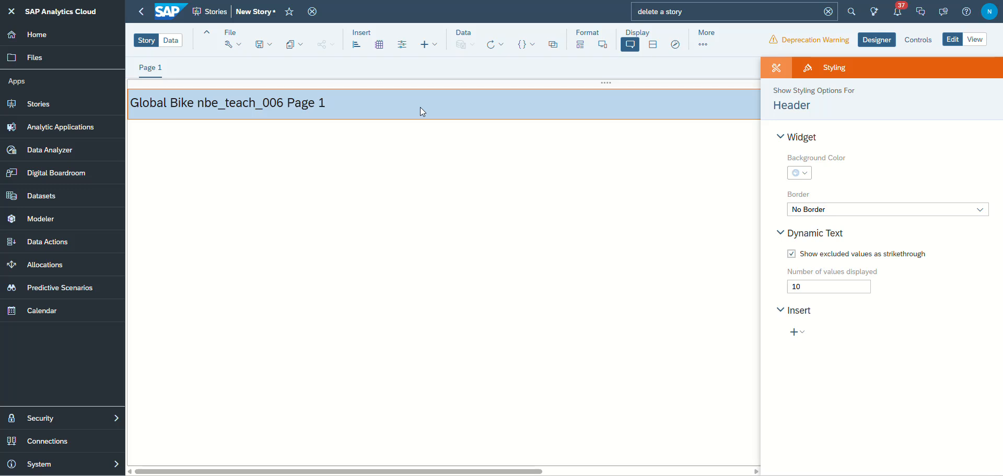
- Insert a Geo Map widget into the lane below the header
left_click(428, 183)
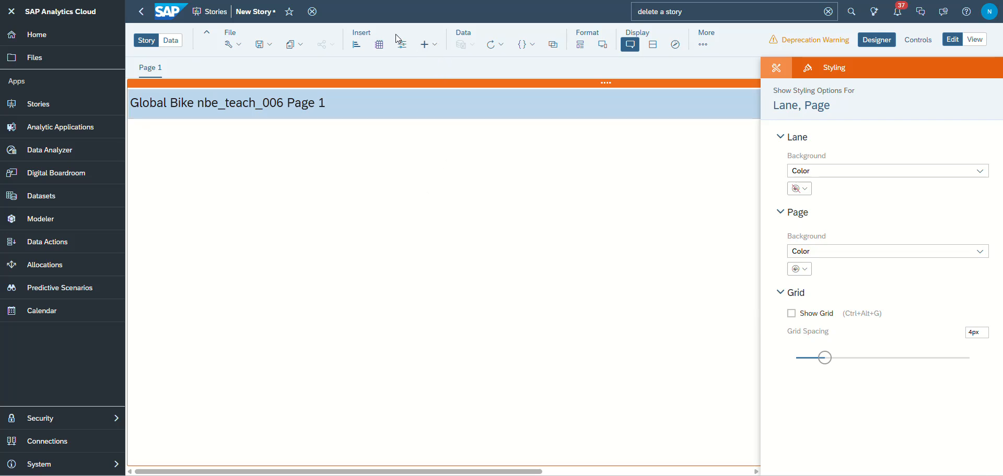
left_click(436, 44)
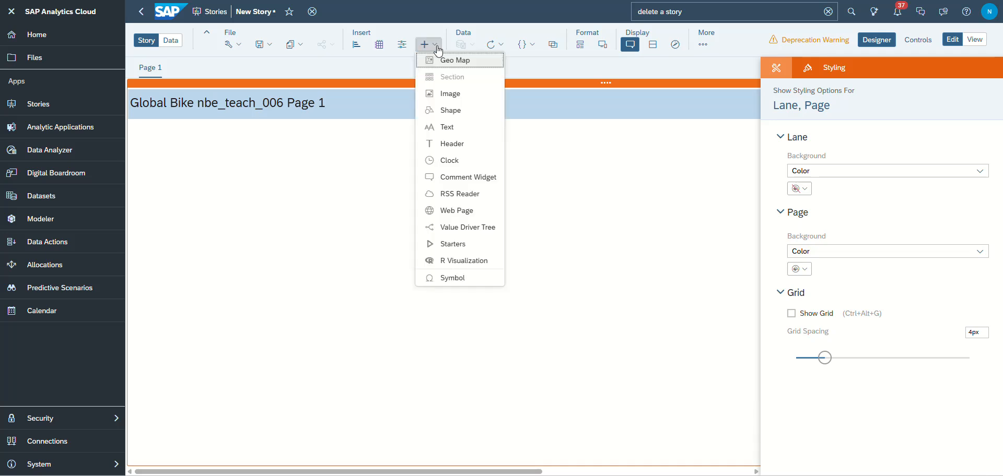
left_click(441, 61)
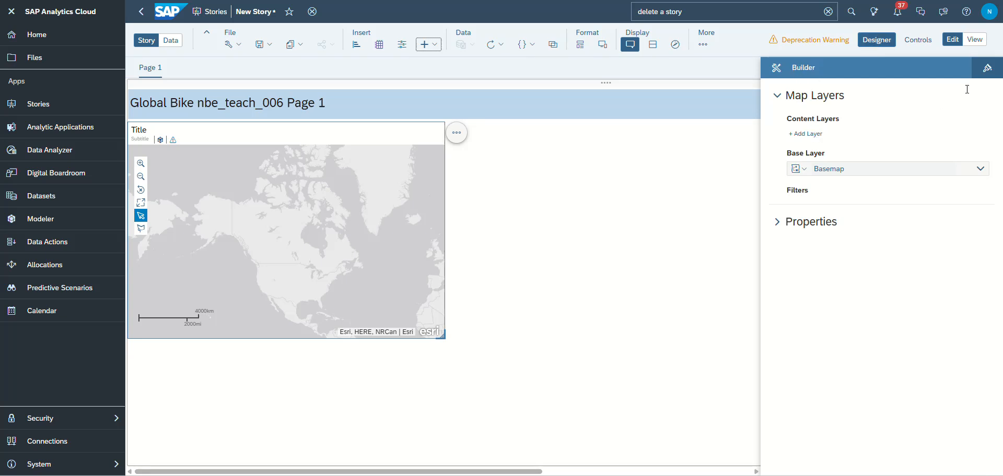
left_click(988, 68)
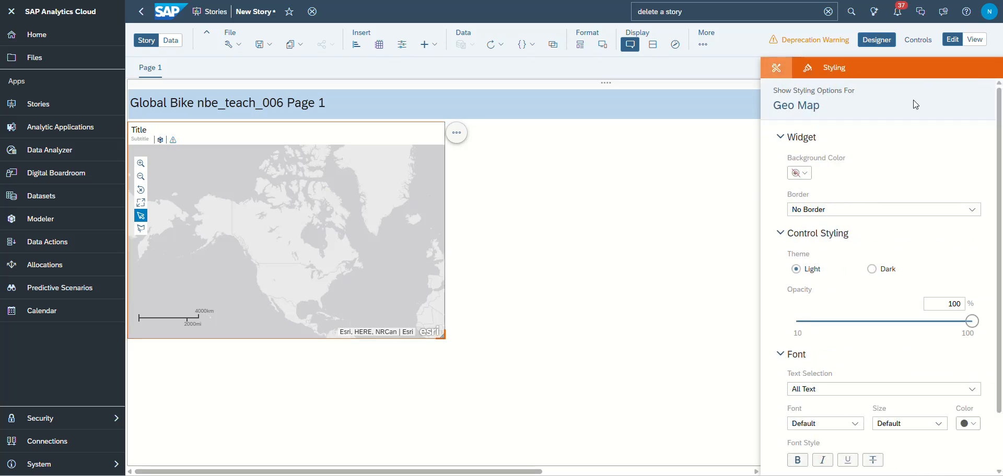
left_click(776, 68)
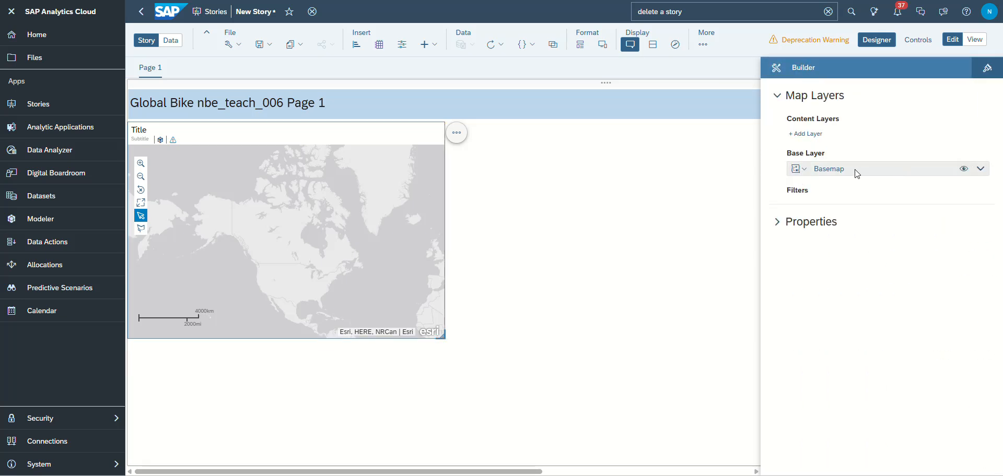
left_click(800, 169)
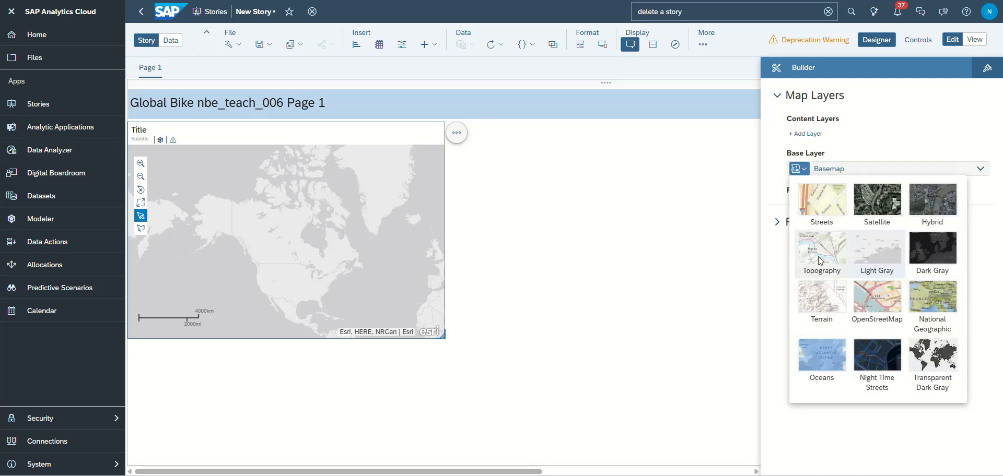
left_click(876, 139)
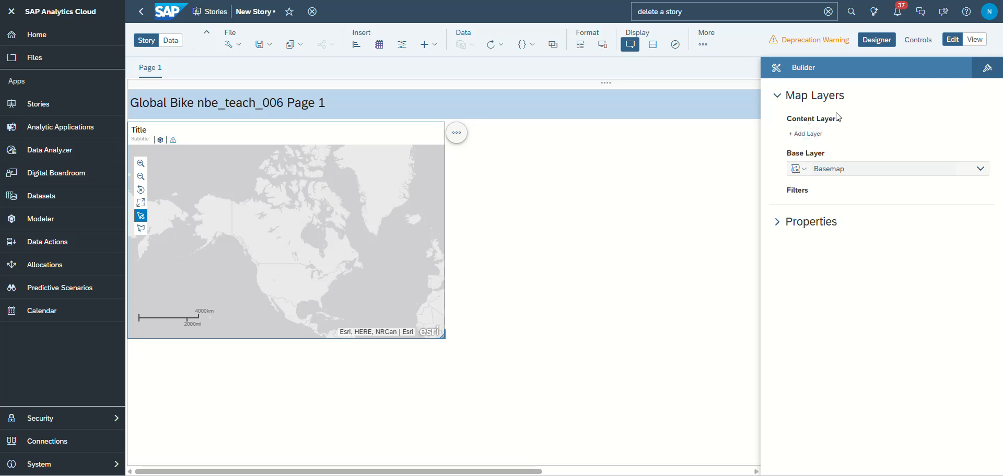
- Add a content layer to the geo map and set its layer type to Choropleth / Drill Layer
left_click(805, 134)
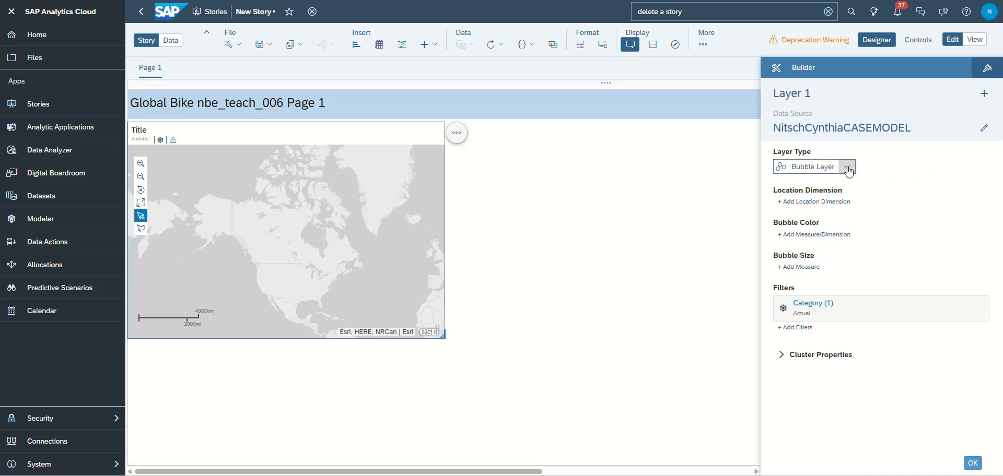
left_click(847, 167)
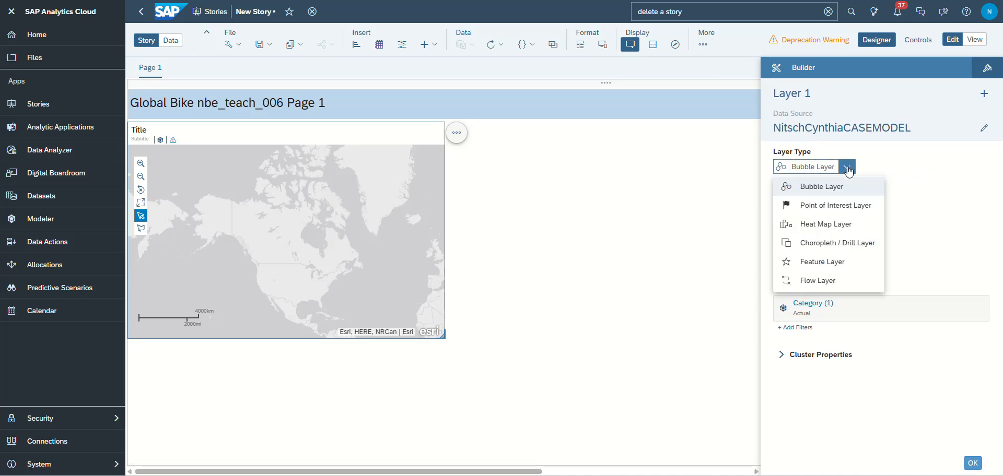
left_click(824, 243)
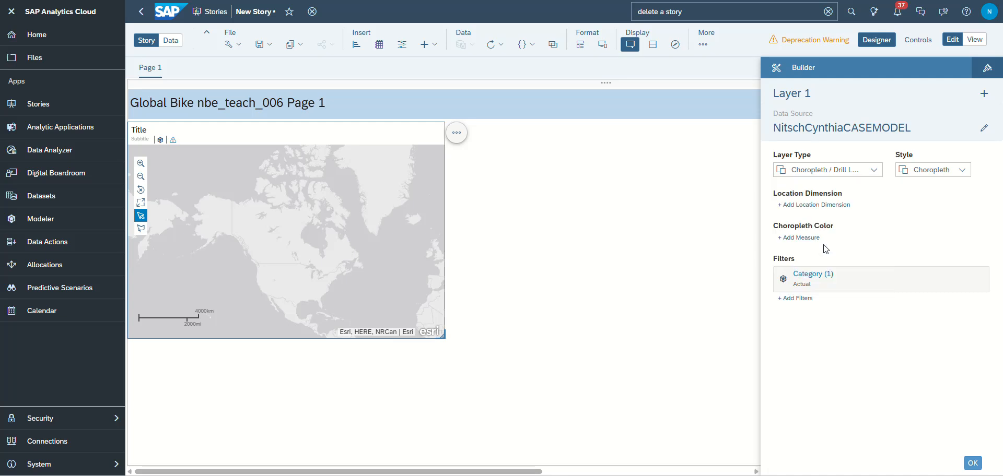
- Set CustomerLocation as the layer's location dimension and RevenueUSD as its choropleth color measure
left_click(804, 205)
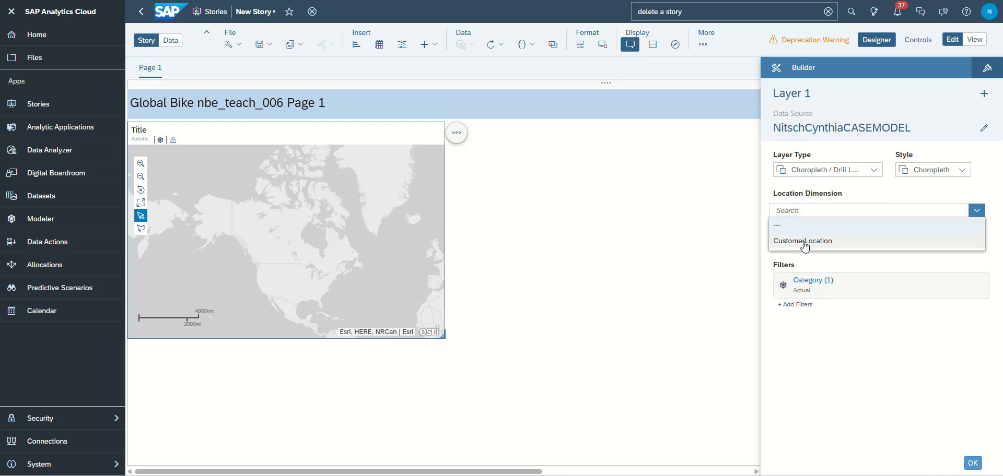
left_click(805, 242)
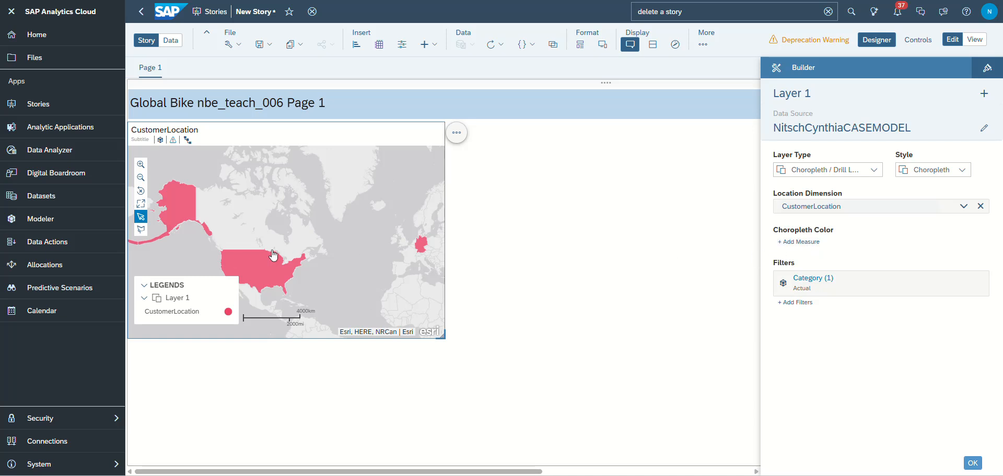
left_click(789, 241)
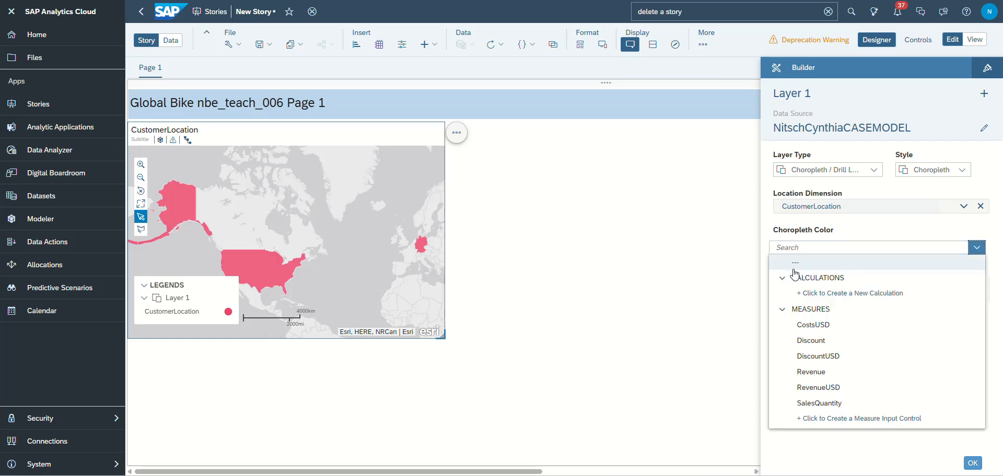
left_click(825, 387)
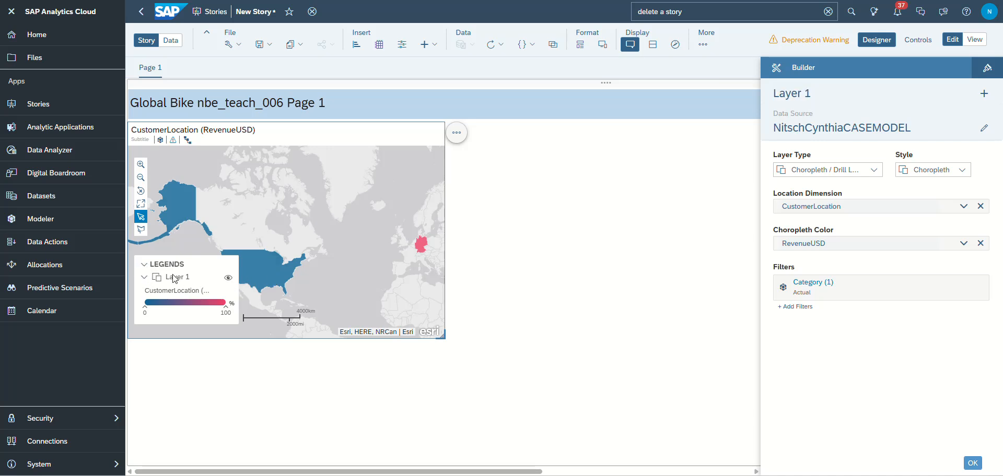
- Collapse the map legend and apply the continuous red-yellow-green palette to the RevenueUSD choropleth color
left_click(145, 267)
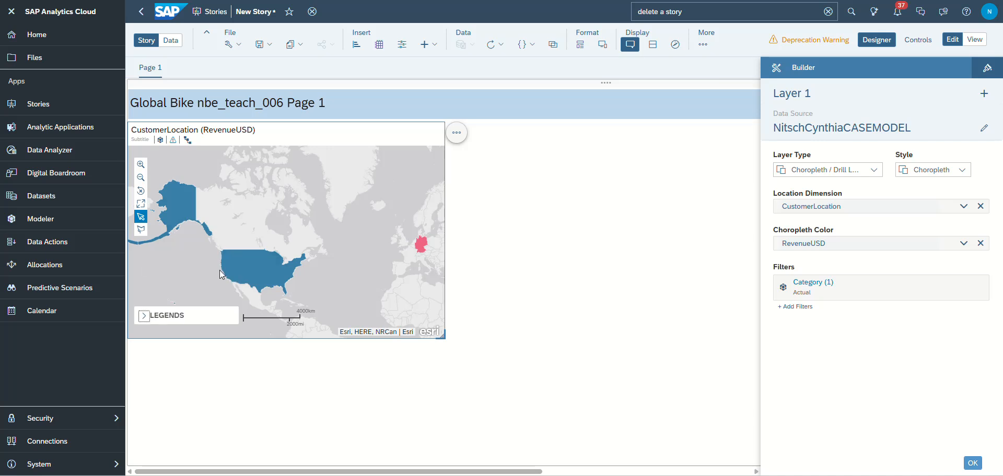
left_click(963, 245)
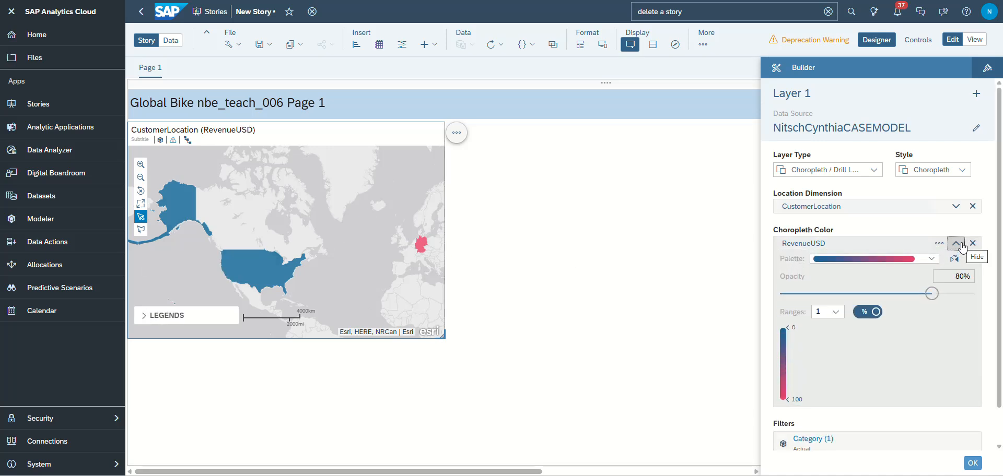
left_click(930, 259)
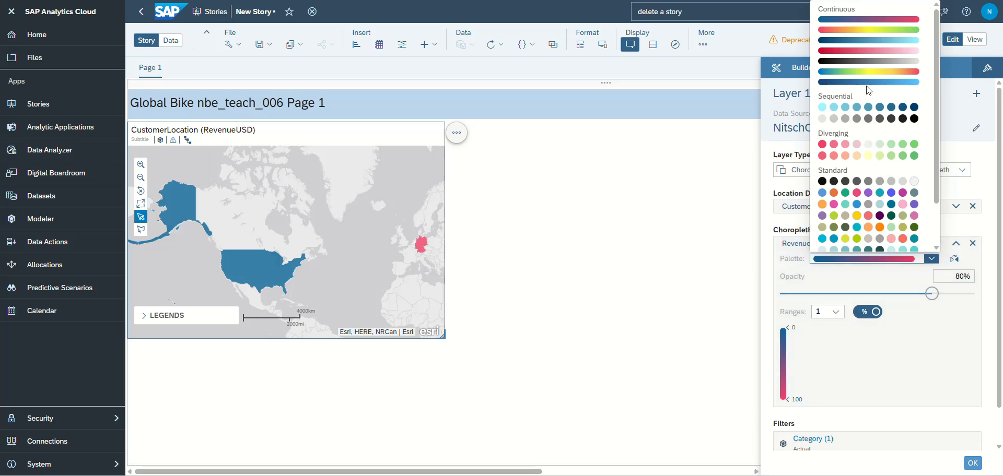
left_click(868, 30)
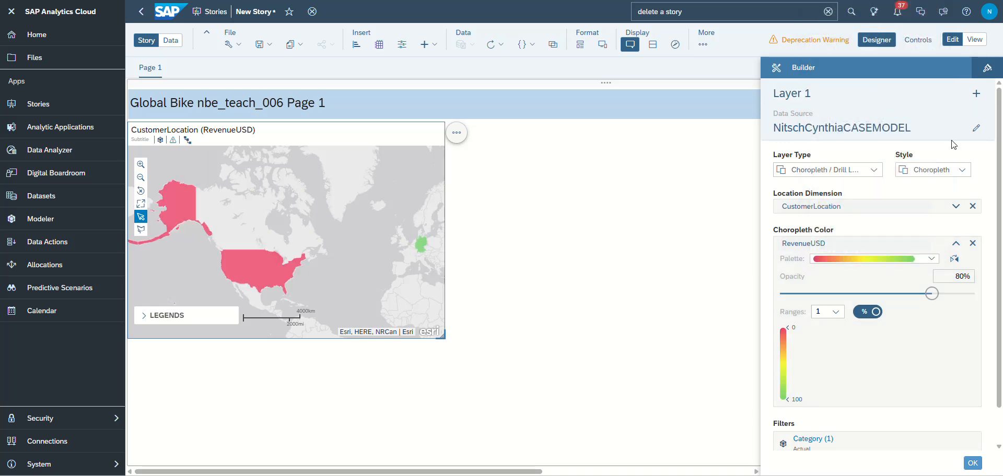
- Try a standard multicolor palette starting with orange for RevenueUSD, and switch back to the continuous red-yellow-green palette
left_click(931, 259)
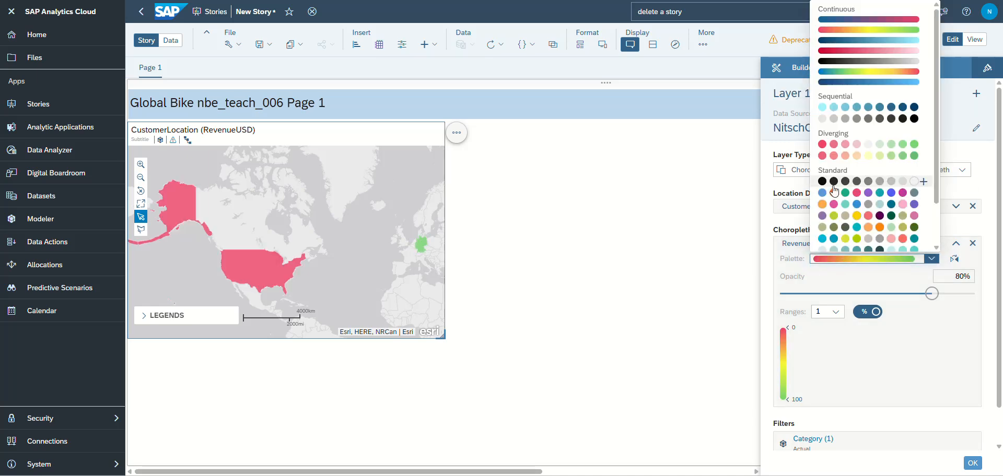
left_click(834, 204)
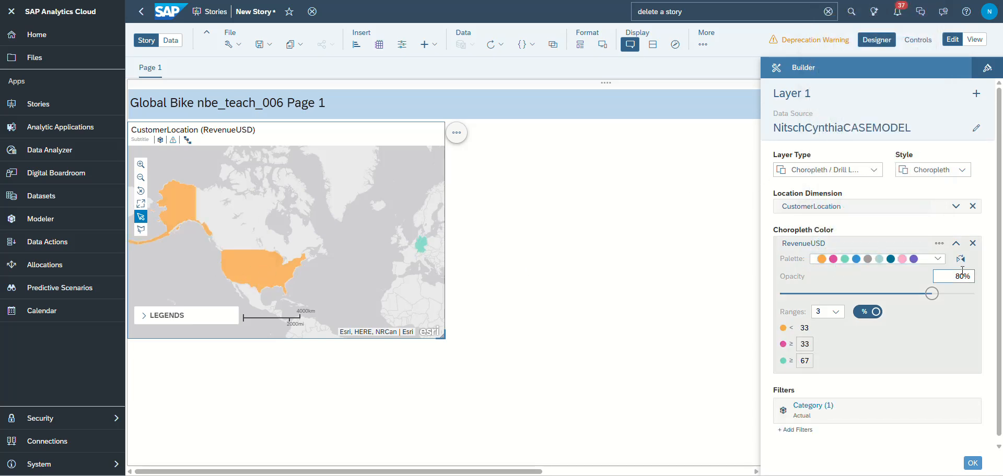
left_click(940, 262)
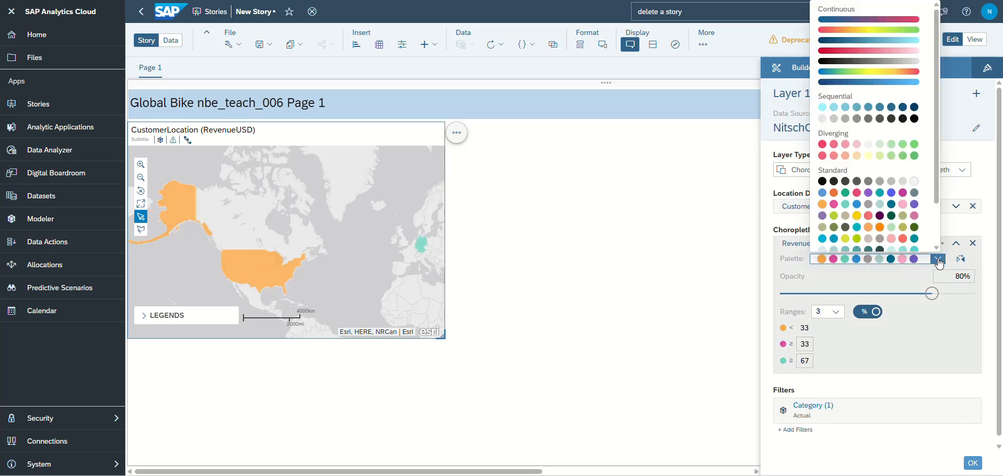
left_click(940, 262)
left_click(940, 262)
left_click(862, 34)
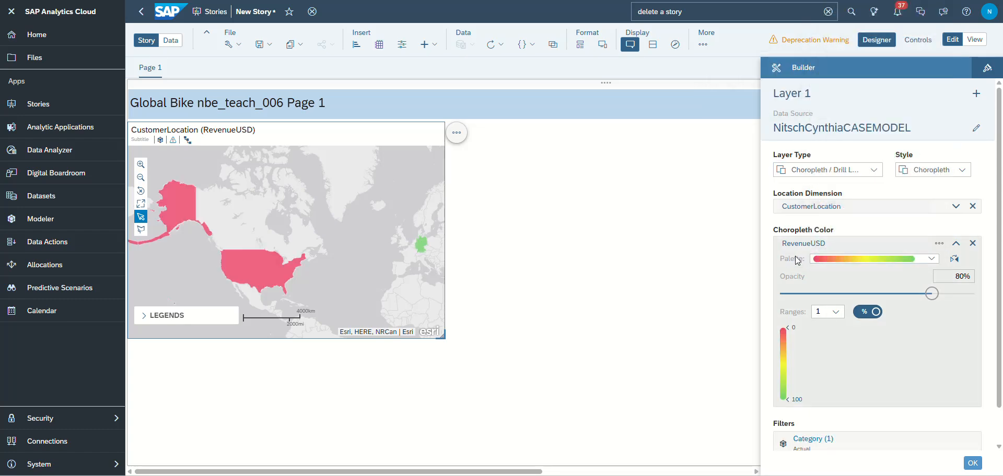
- Set the RevenueUSD choropleth color opacity to 44% and its number of ranges to 3
left_click_drag(931, 294, 852, 305)
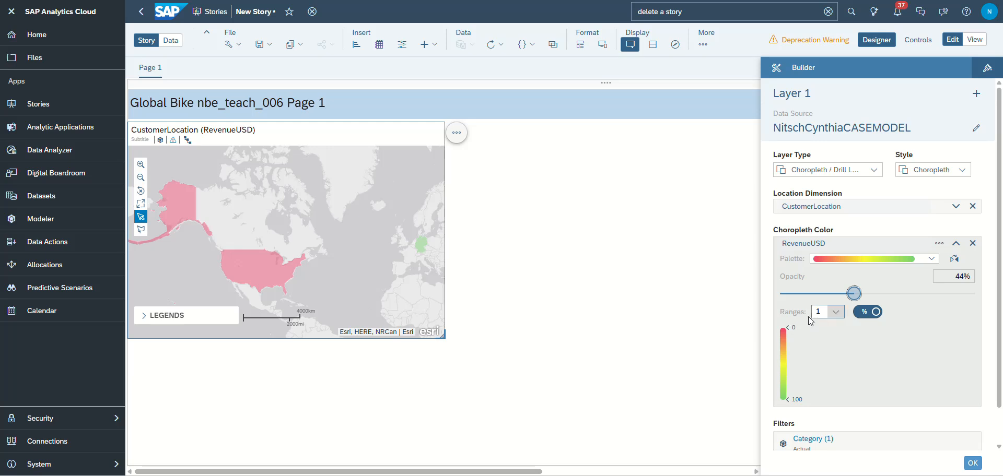
left_click(836, 316)
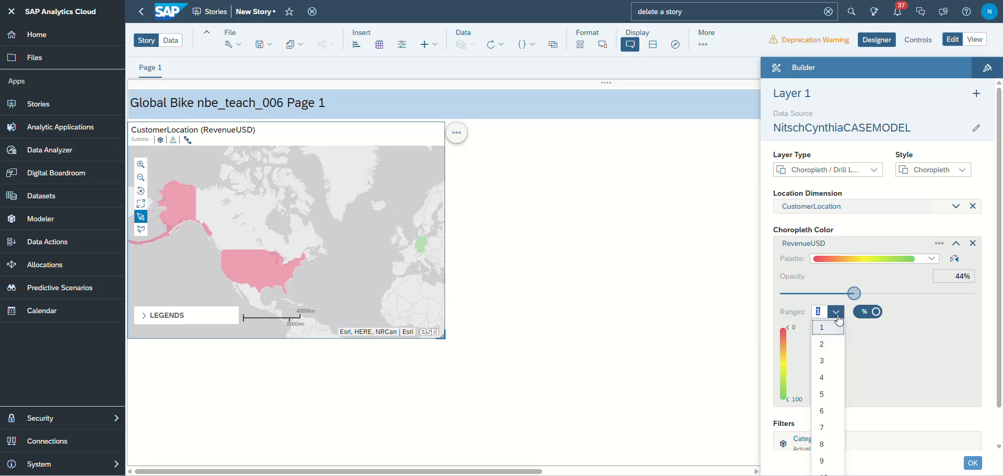
left_click(836, 365)
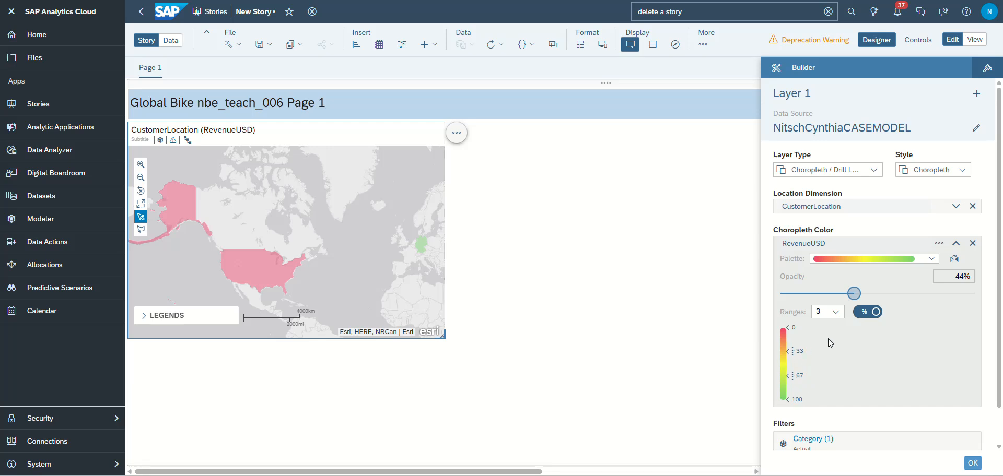
left_click(834, 313)
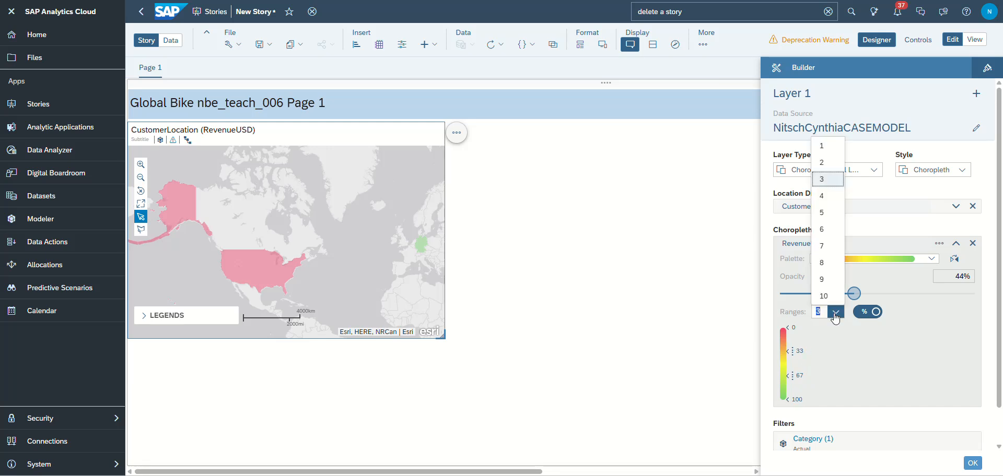
left_click(835, 315)
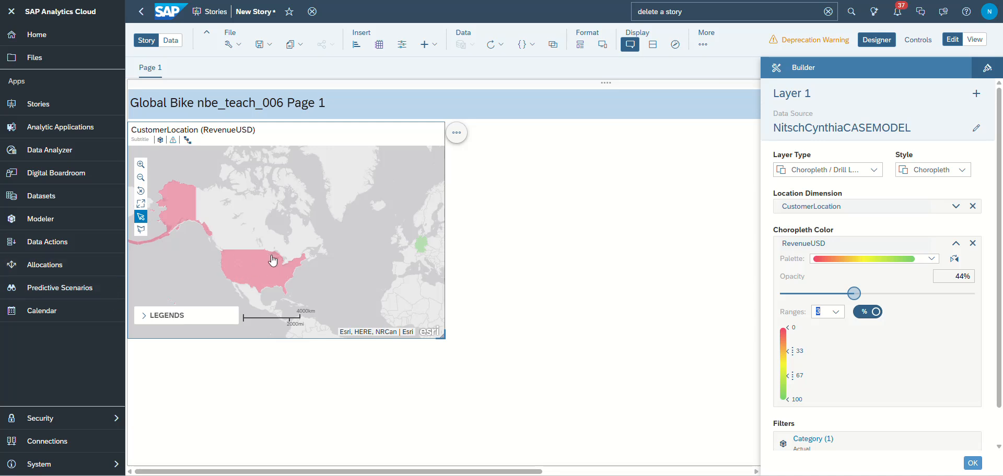
- Drill the geo map's CustomerLocation hierarchy to the Region level
mouse_move(159, 234)
mouse_move(243, 279)
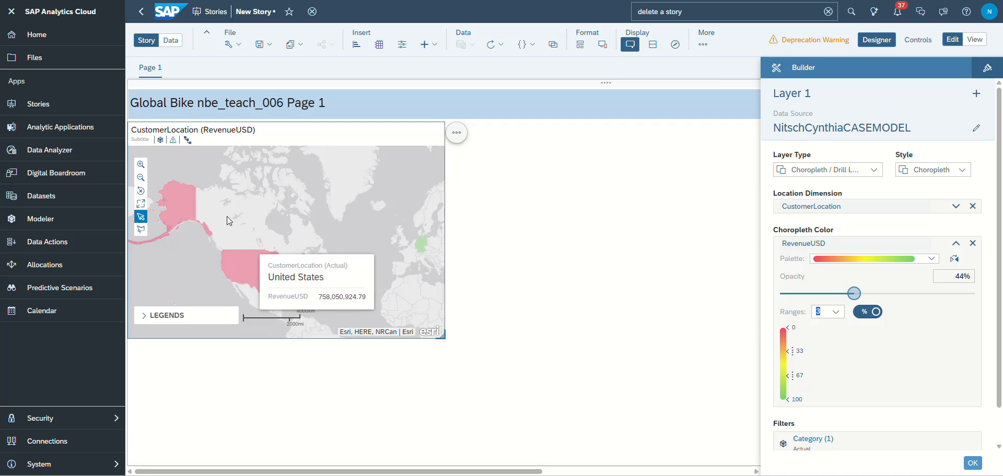
left_click(188, 141)
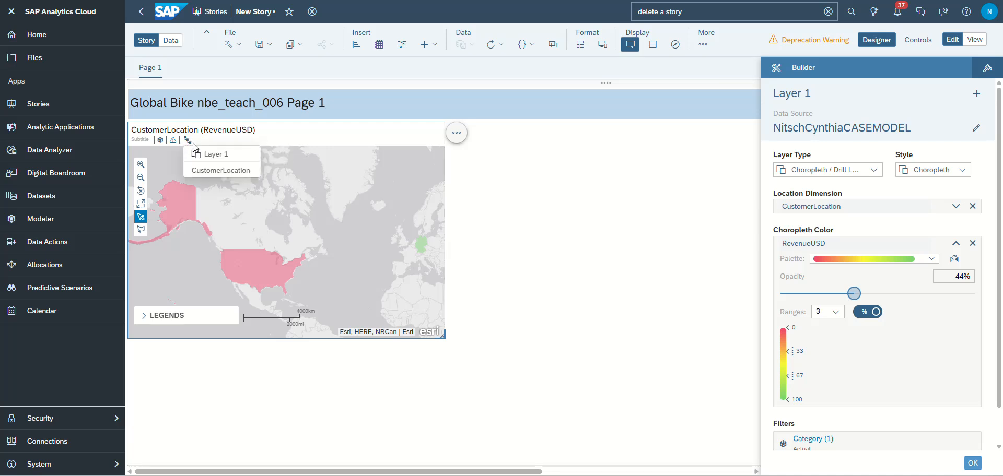
left_click(208, 170)
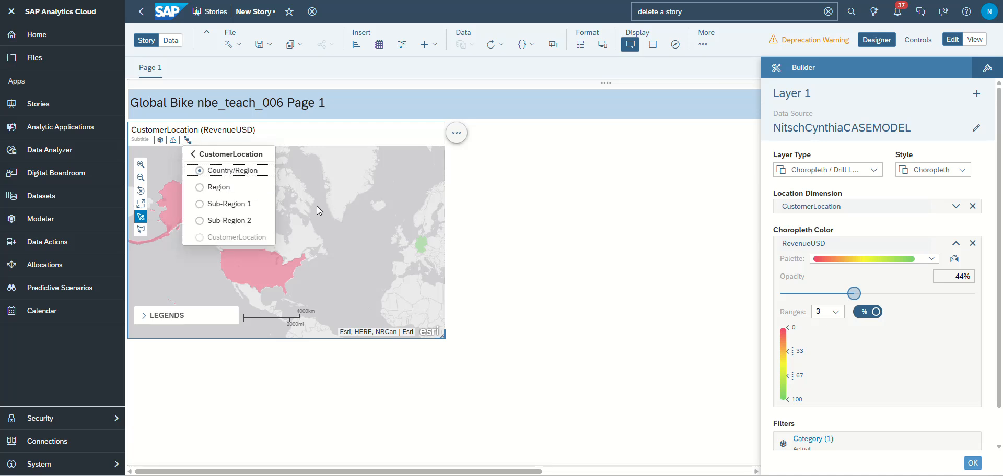
left_click(218, 187)
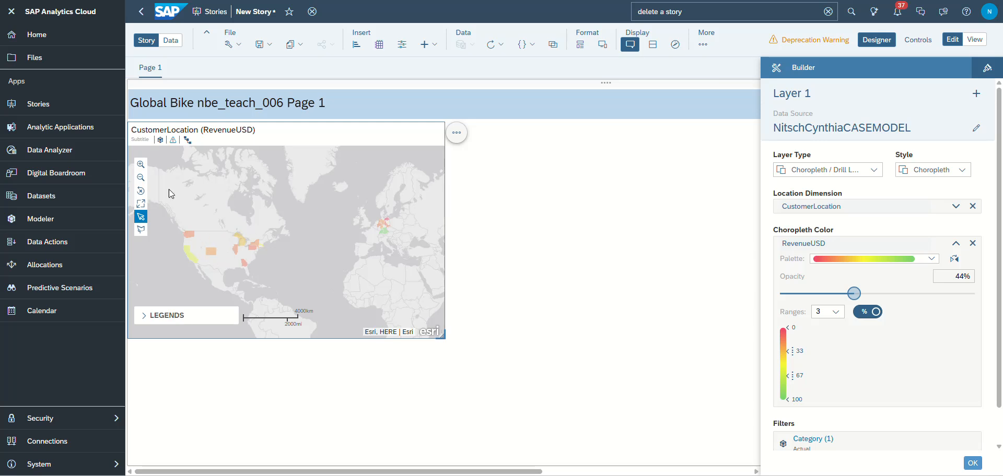
- Filter the geo map to a rectangular area around the United States and enlarge the map widget
left_click(141, 231)
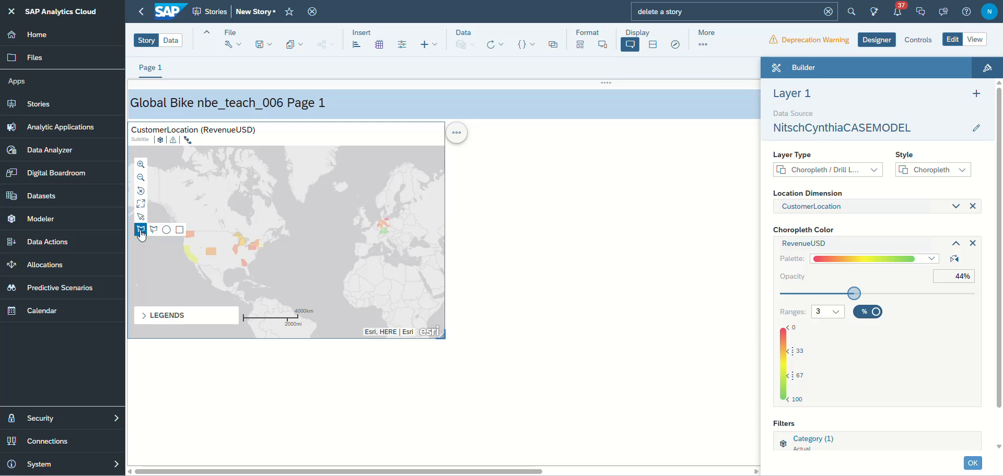
left_click_drag(177, 220, 283, 286)
left_click(239, 244)
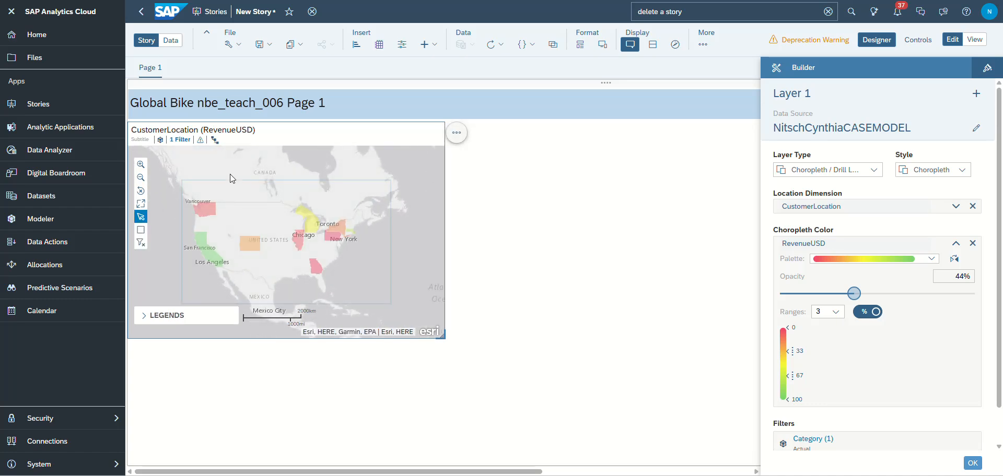
left_click(141, 166)
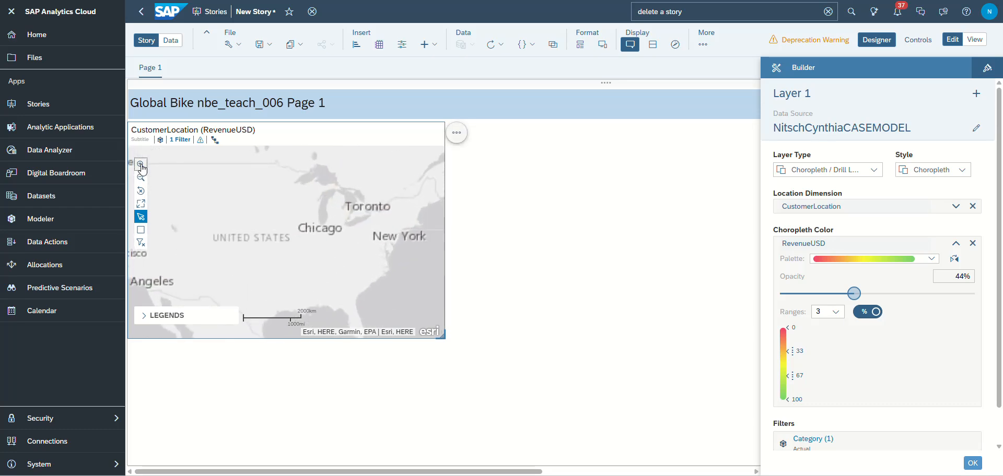
left_click_drag(443, 337, 524, 382)
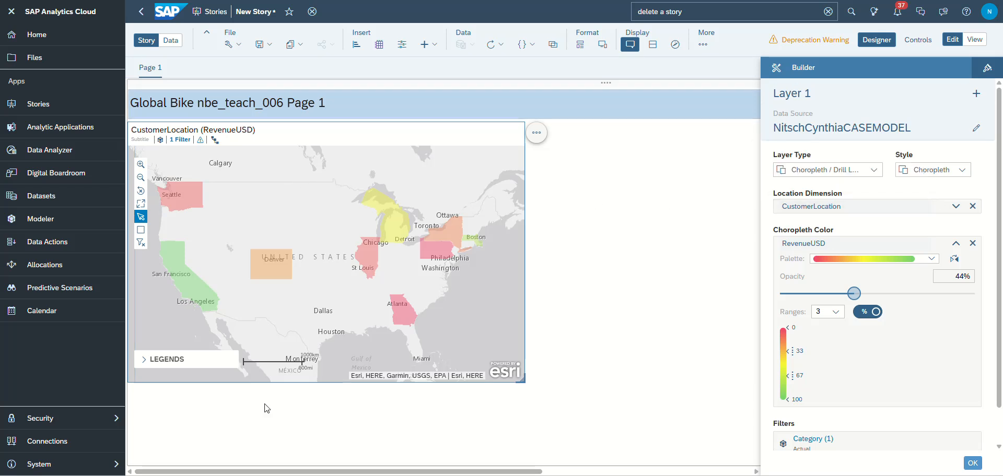
- Set the geo map widget's background color to light yellow (ffe699) and its control opacity to 69%
left_click(987, 71)
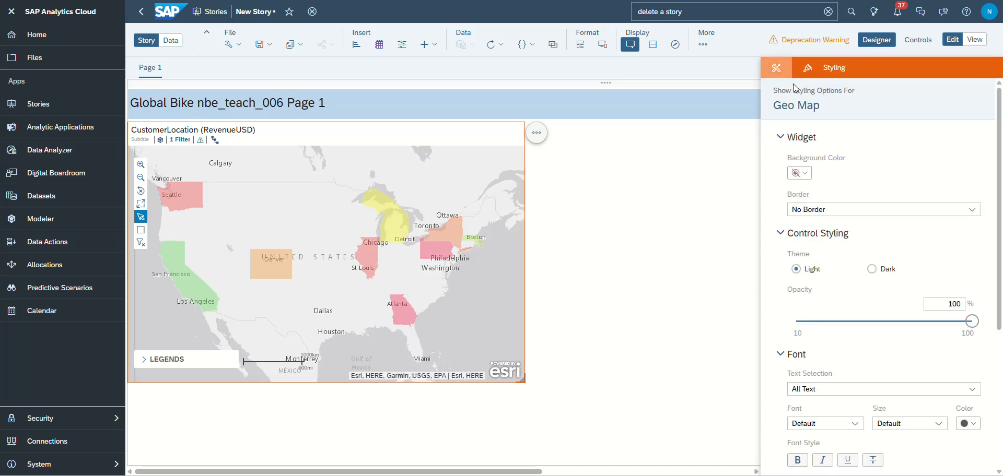
left_click(799, 174)
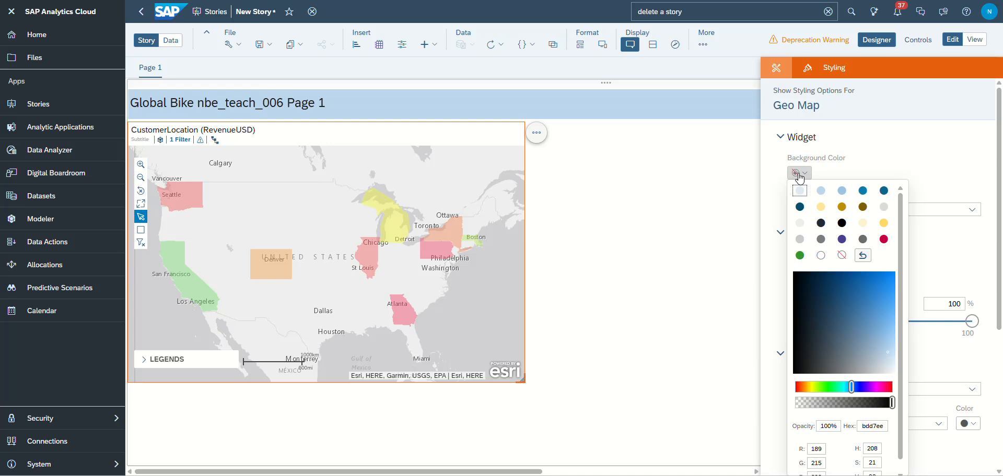
left_click(821, 192)
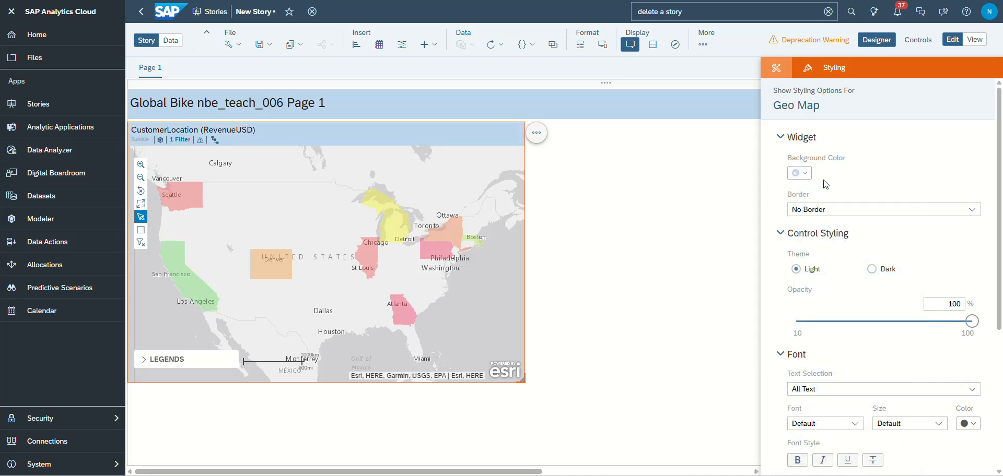
left_click(807, 177)
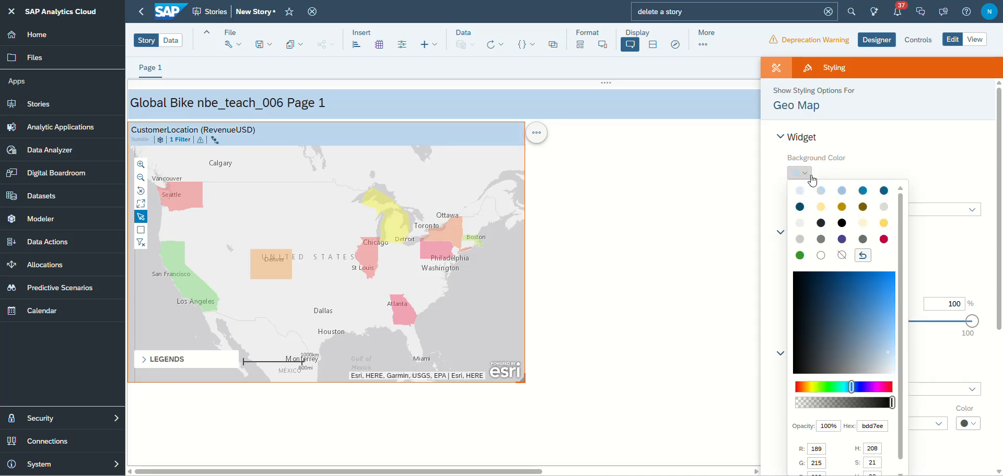
left_click(821, 206)
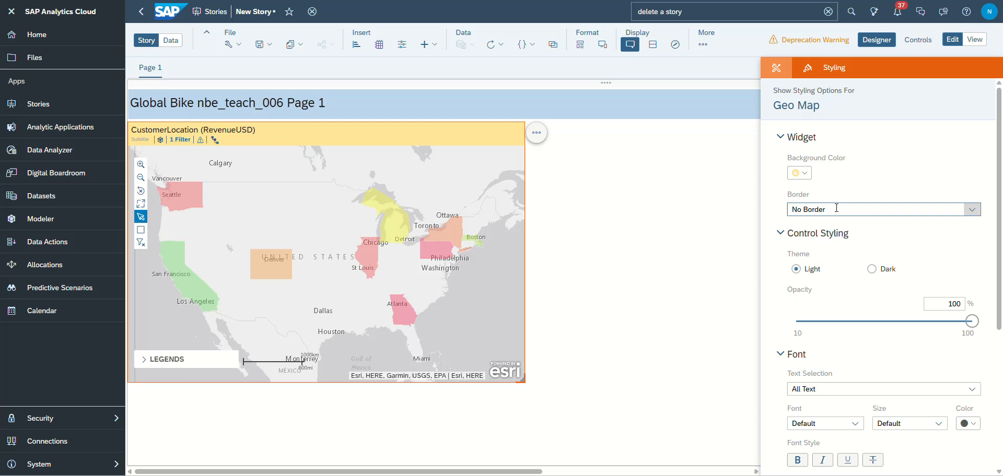
left_click_drag(971, 321, 911, 321)
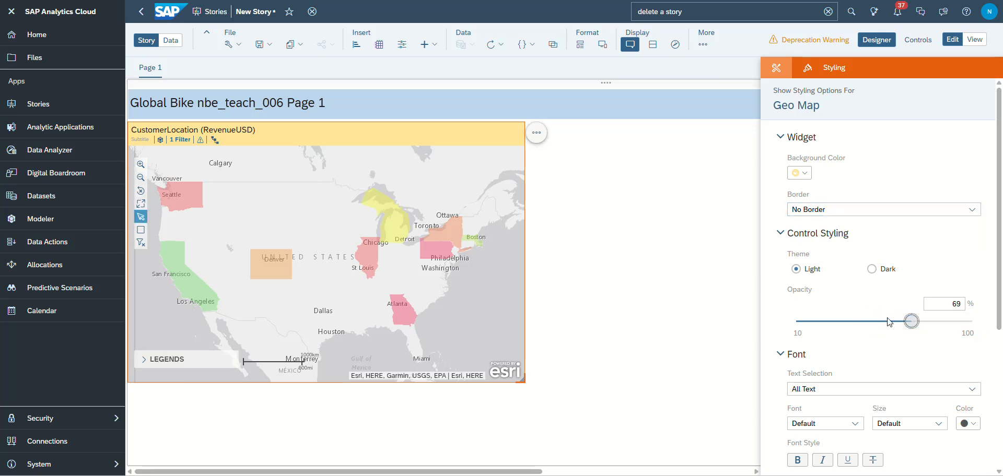
- Change the font color of the geo map's title to blue
scroll(842, 343, "down", 2)
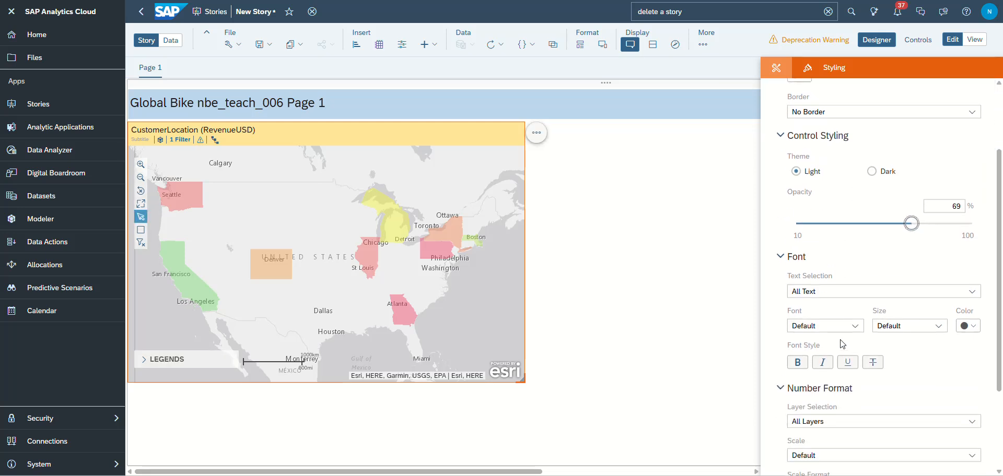
left_click(825, 284)
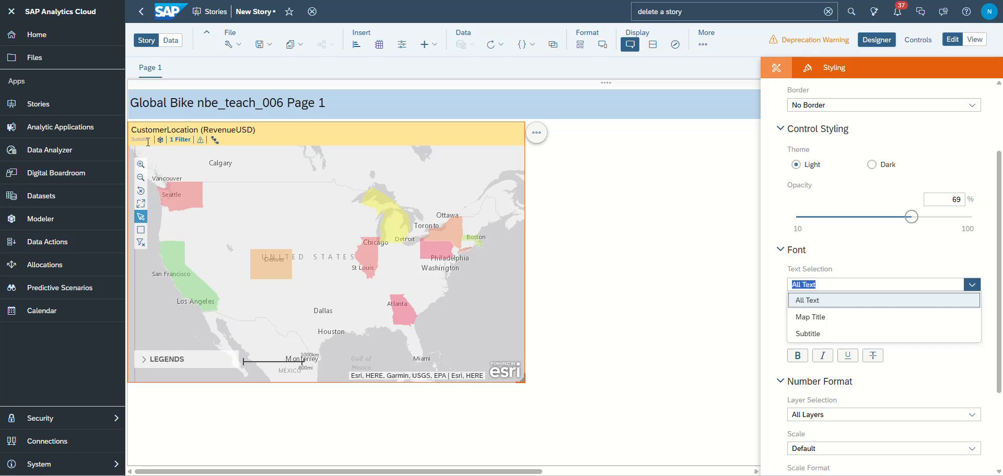
left_click(823, 318)
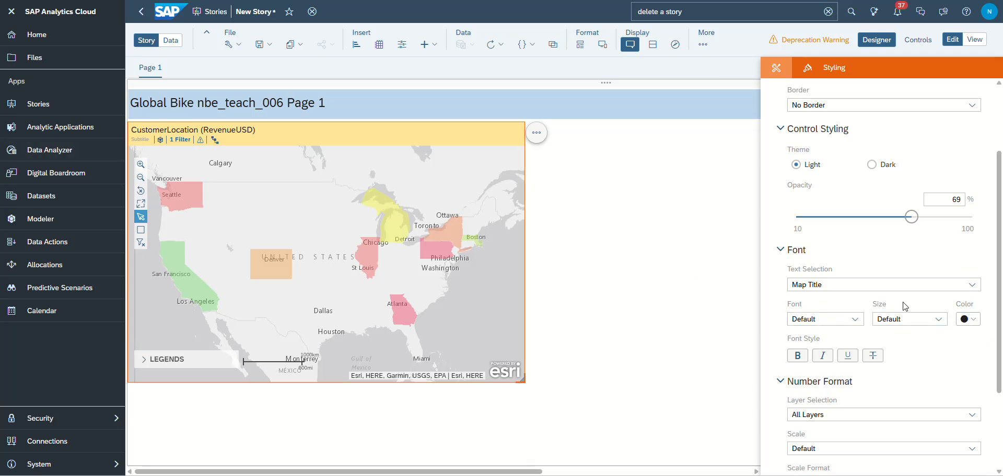
left_click(975, 321)
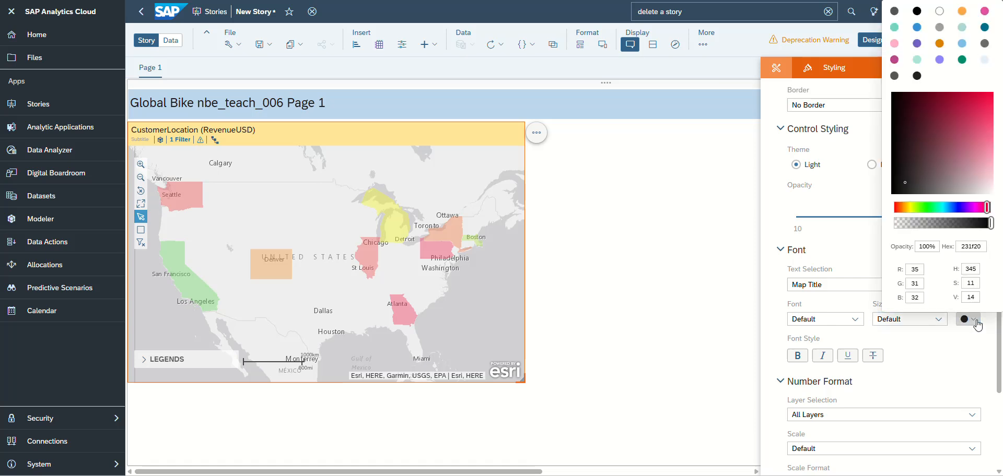
left_click(917, 27)
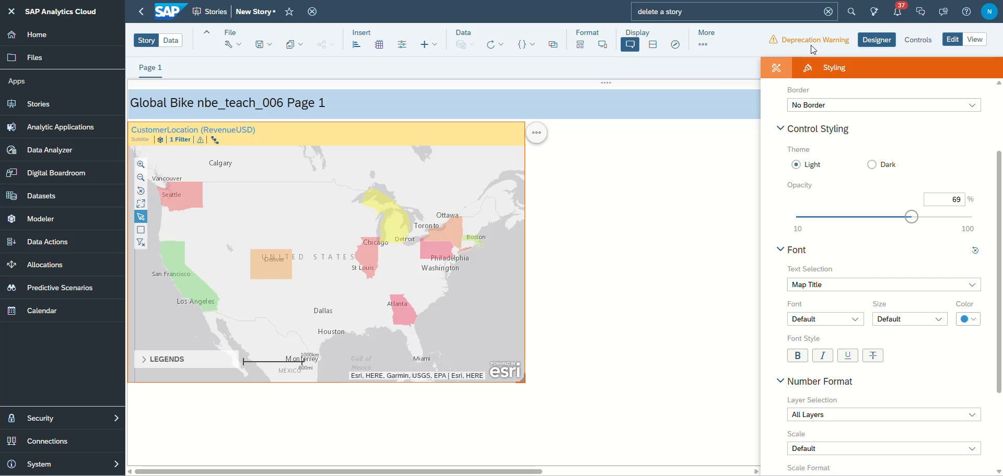
left_click_drag(257, 130, 134, 130)
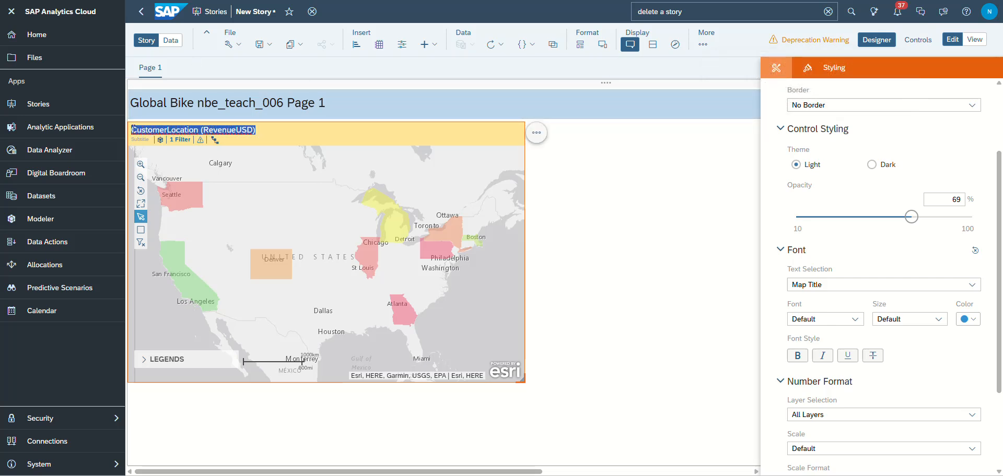
left_click(223, 134)
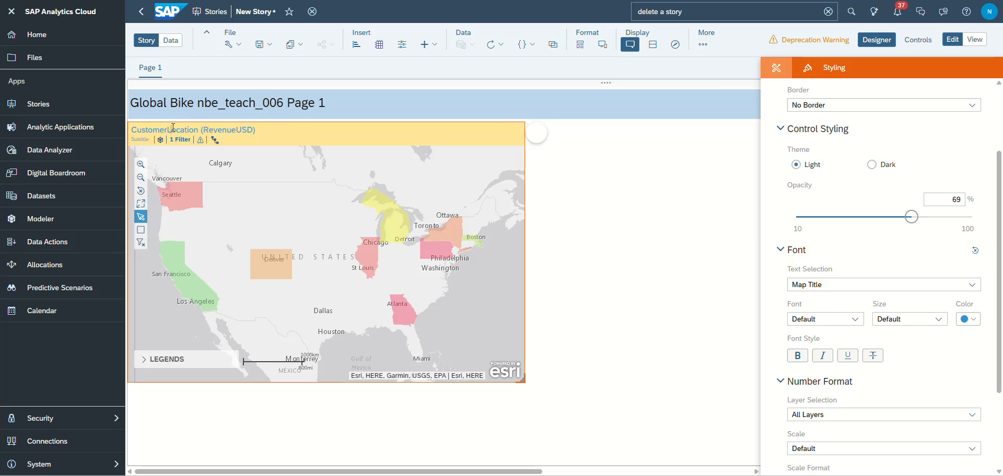
- Reopen the geo map's builder settings, accept Layer 1, and add a second content layer
left_click(661, 210)
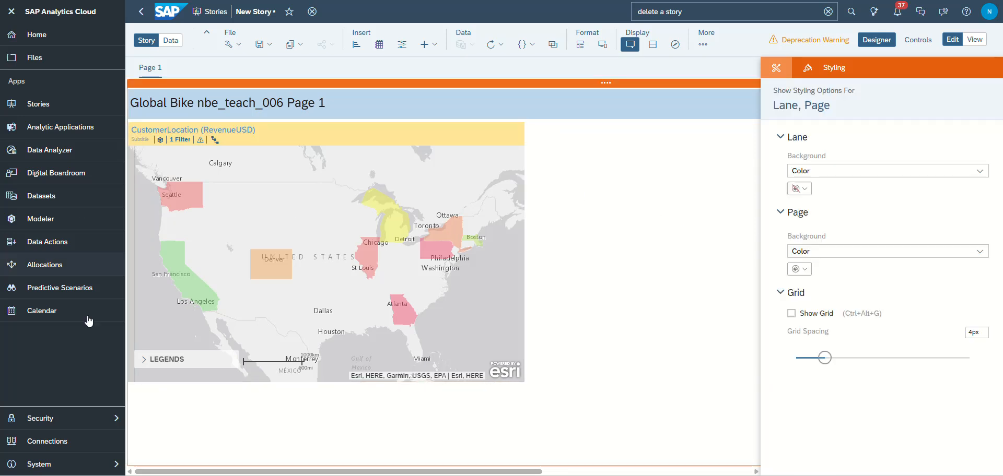
left_click(778, 75)
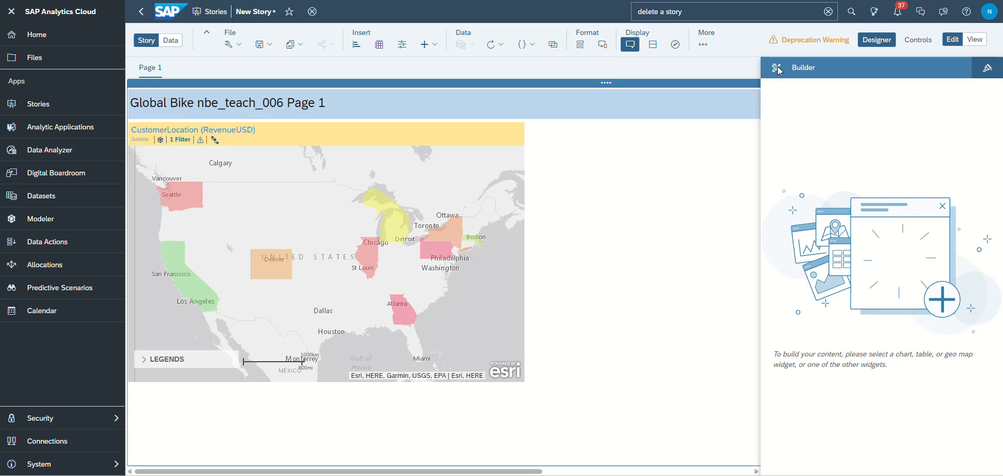
left_click(456, 168)
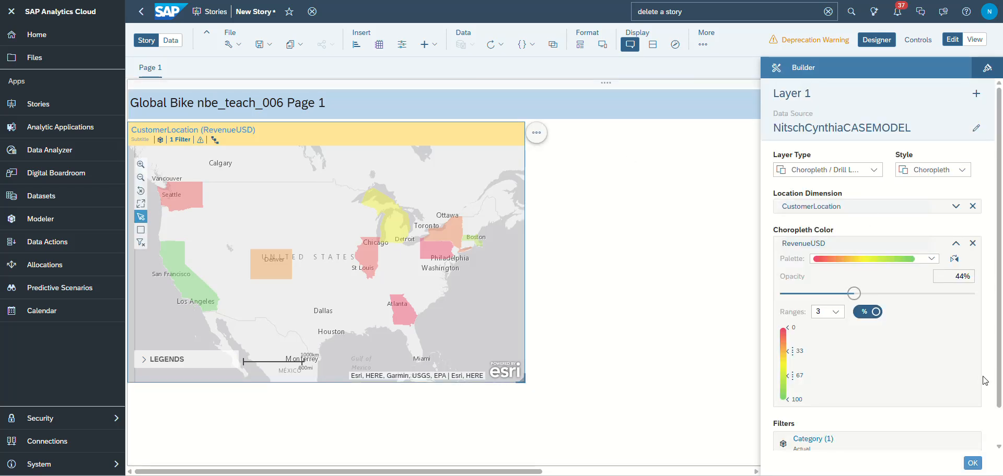
left_click(972, 463)
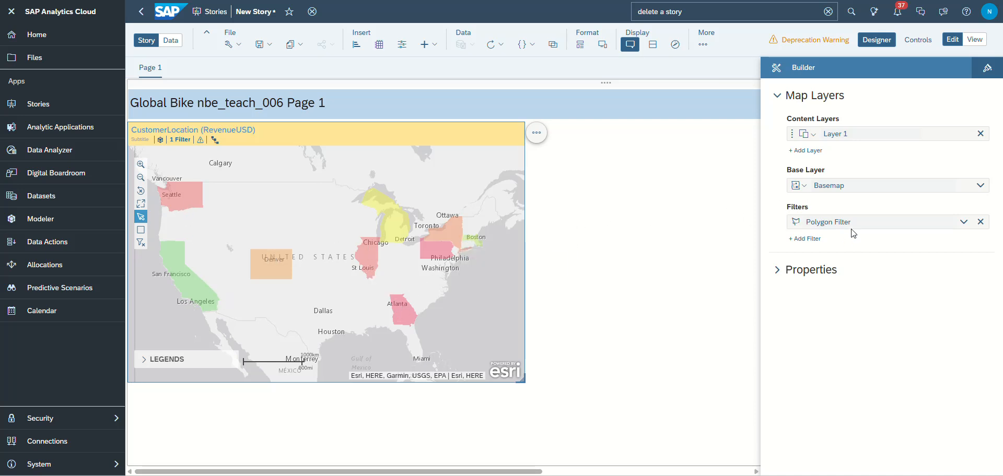
left_click(800, 151)
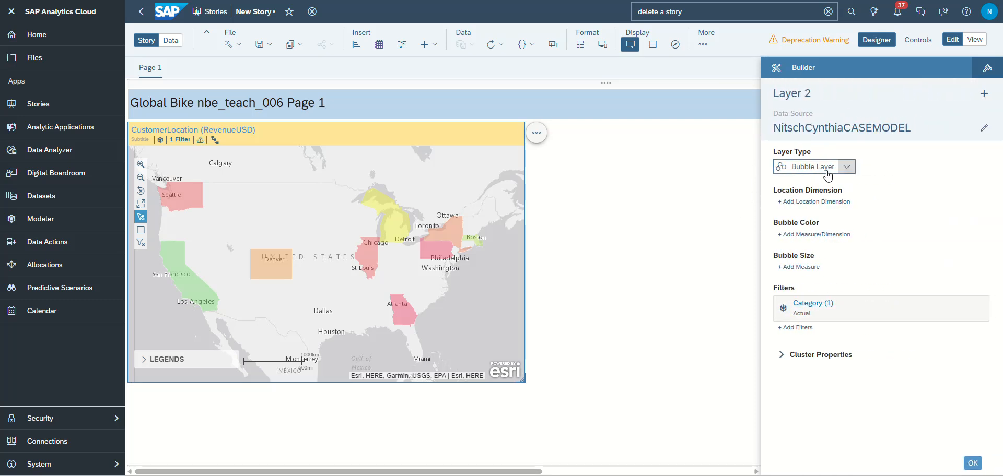
- Set CustomerLocation as the bubble layer's location dimension and SalesQuantity as its bubble color measure
left_click(815, 203)
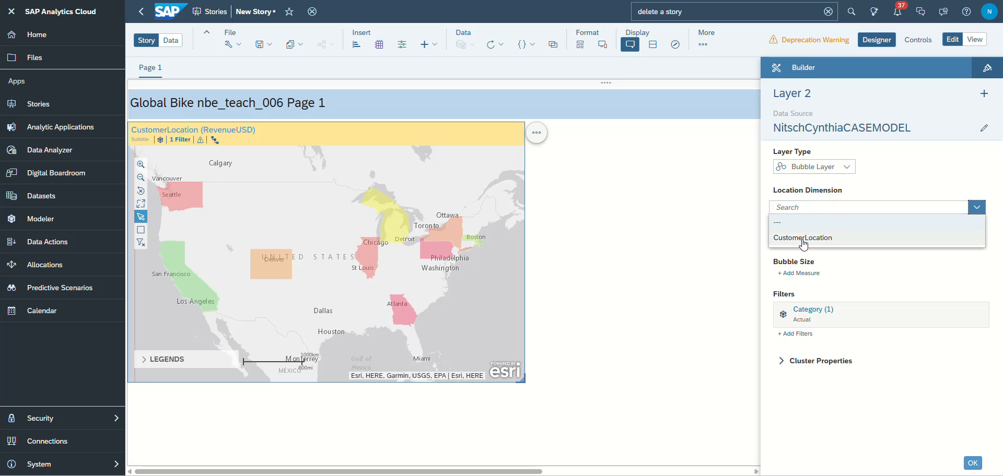
left_click(803, 239)
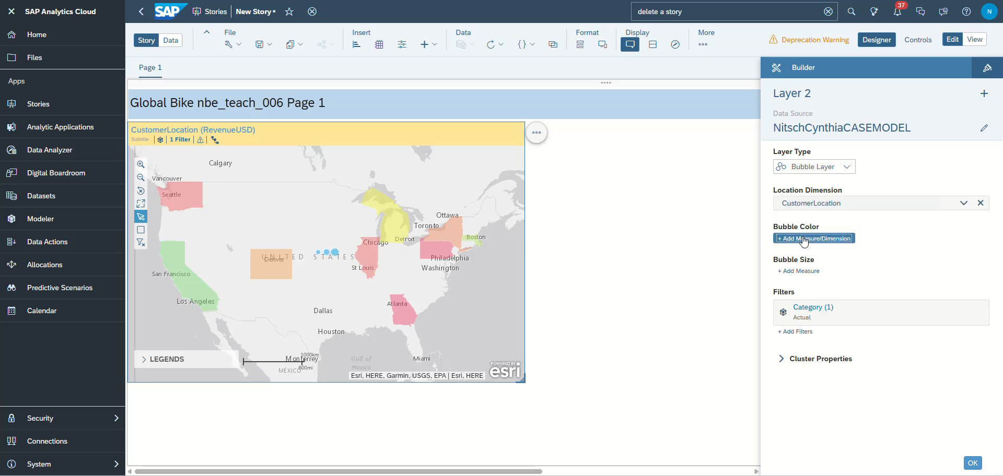
left_click(804, 239)
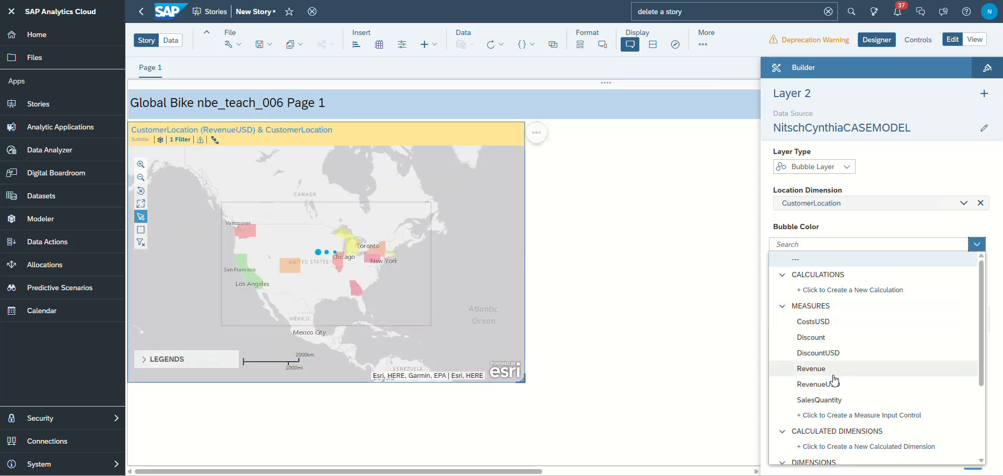
left_click(818, 400)
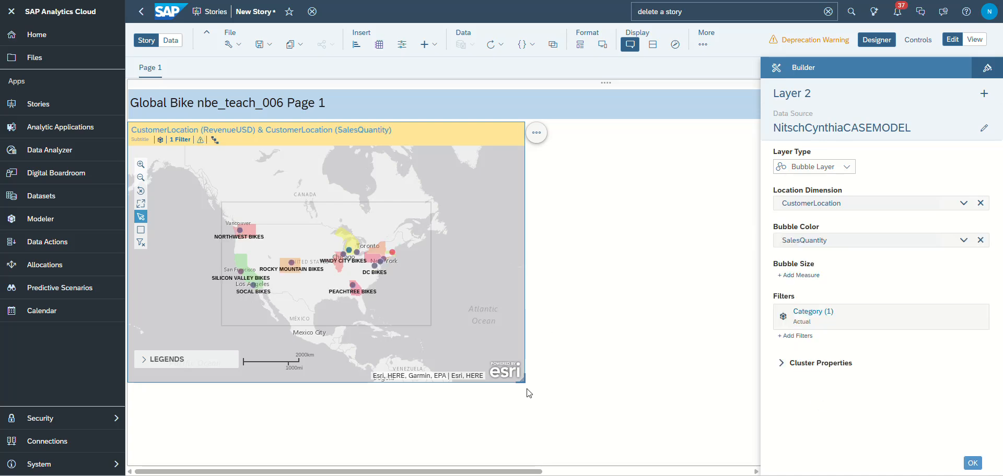
- Enlarge the geo map widget and center its view on the United States customer locations
left_click_drag(522, 382, 578, 415)
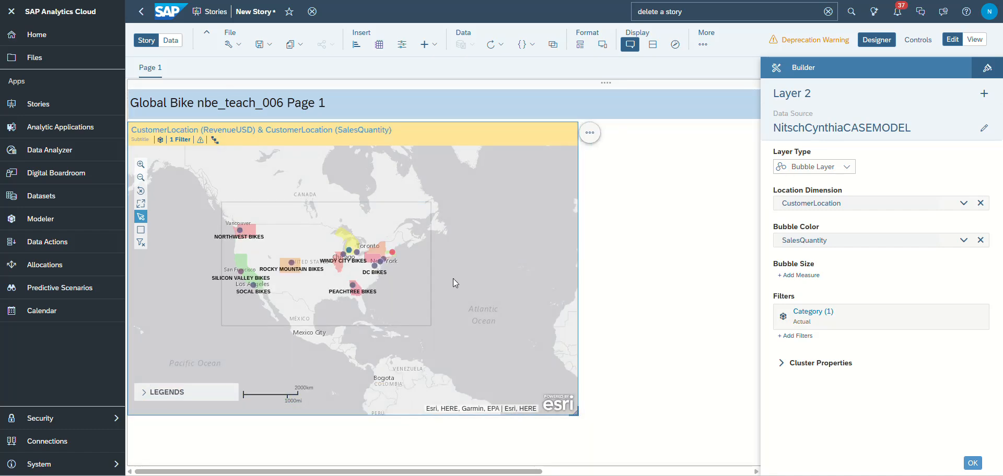
left_click(141, 165)
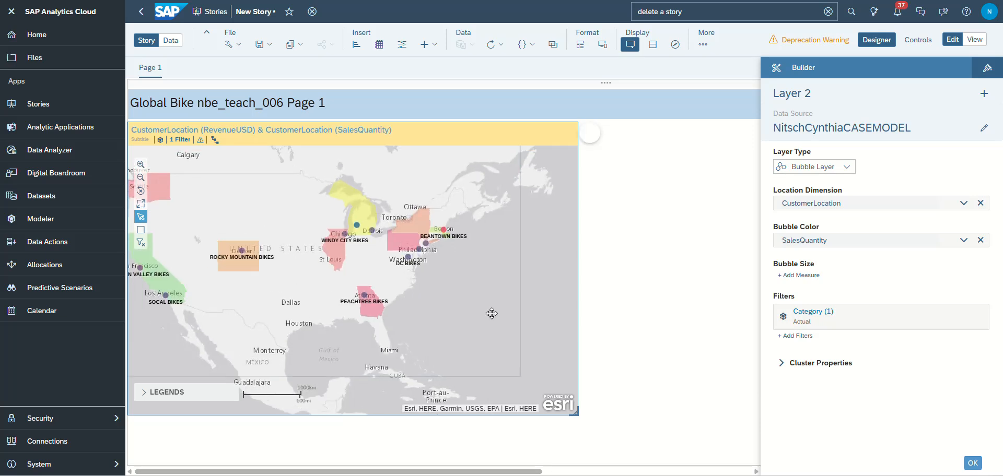
left_click_drag(491, 313, 516, 309)
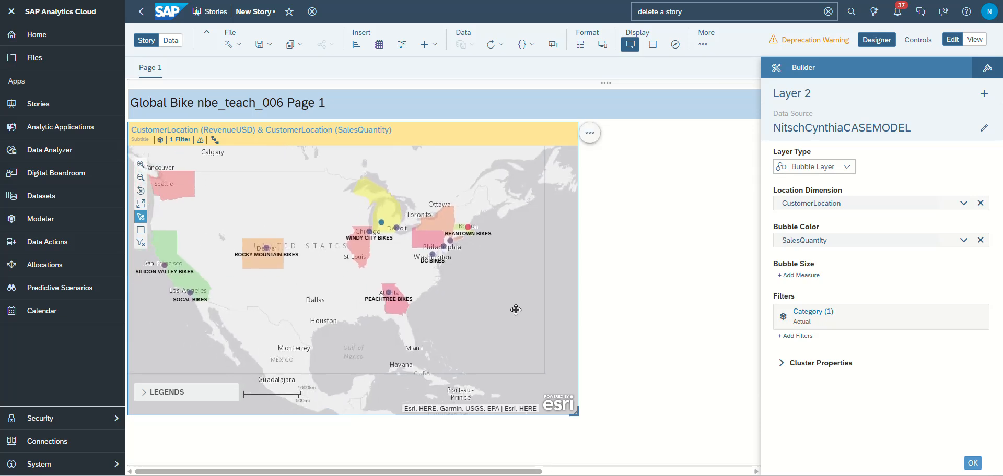
- Add SalesQuantity as the bubble layer's size measure and set the bubble size to 23%
left_click(818, 277)
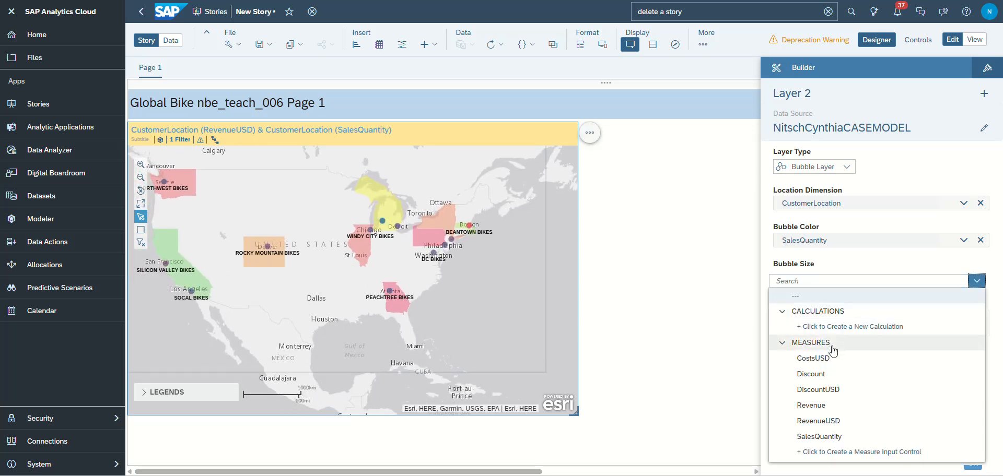
left_click(833, 438)
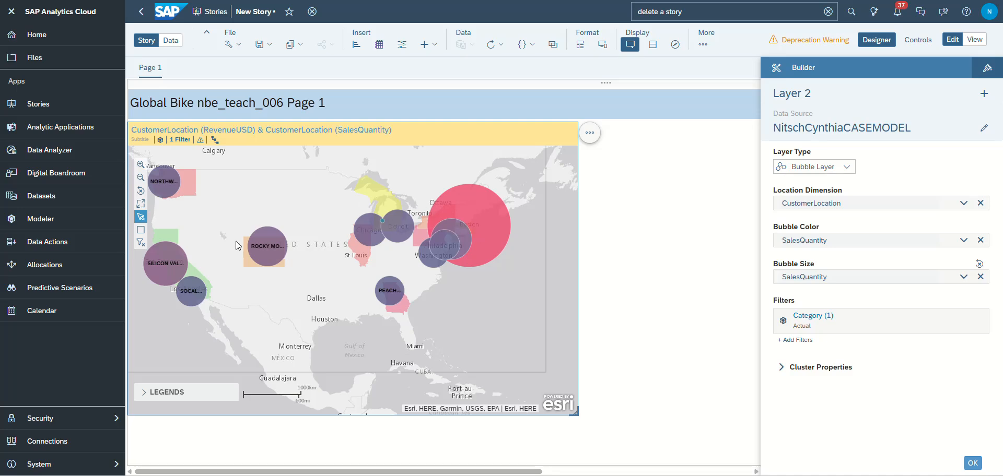
left_click(963, 280)
left_click_drag(850, 312, 792, 312)
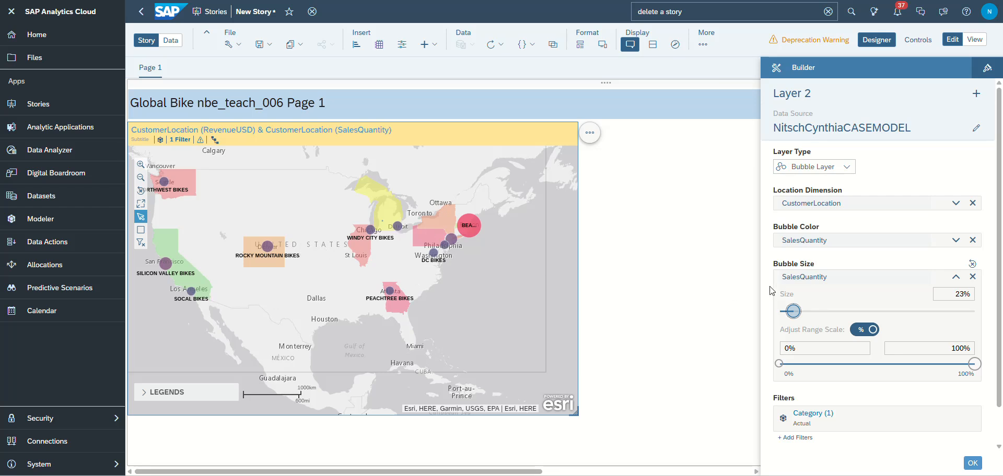
- Try three different standard multicolor palettes on the SalesQuantity bubble color
left_click(956, 240)
left_click(932, 256)
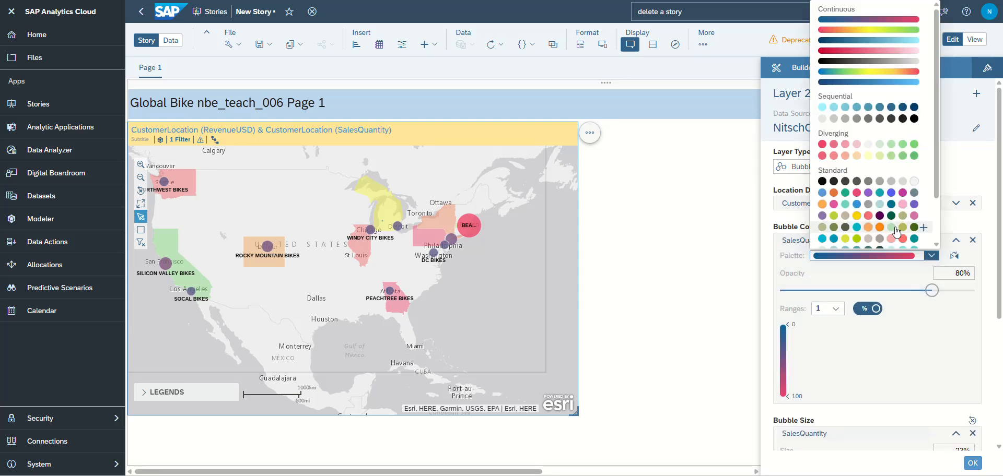
left_click(869, 196)
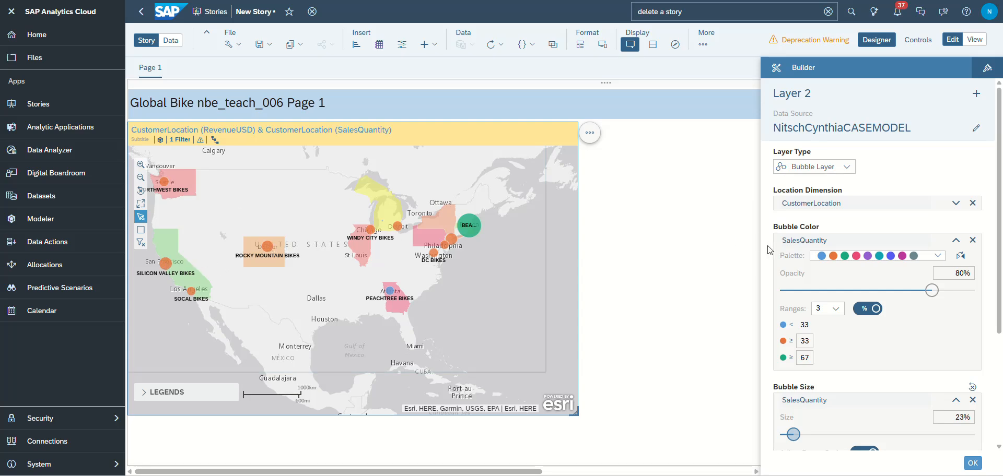
left_click(937, 257)
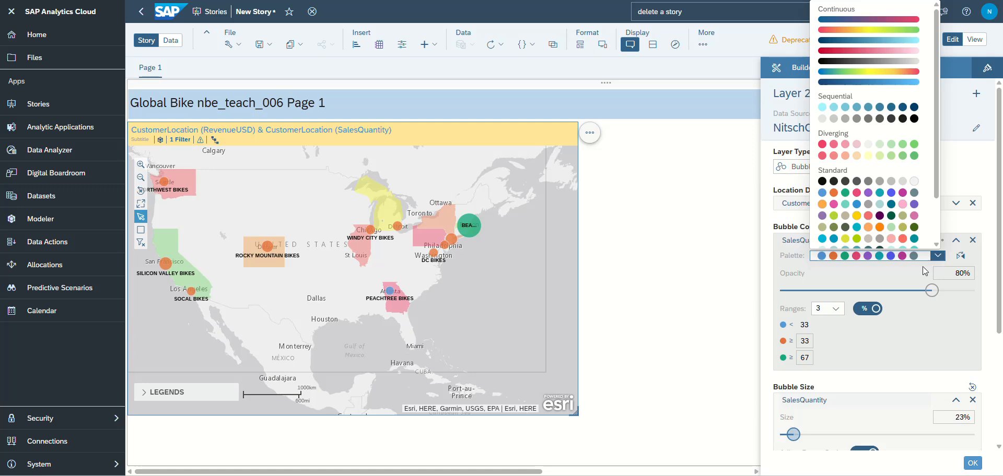
left_click(870, 229)
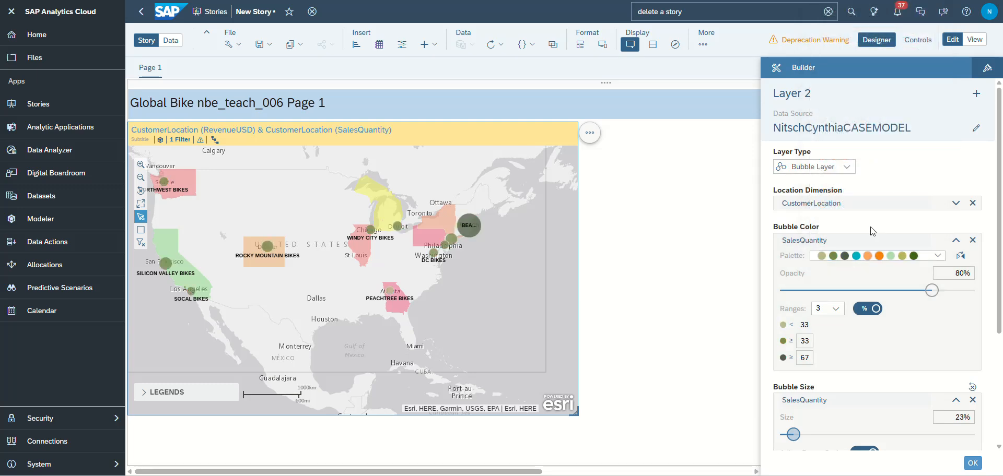
left_click(938, 256)
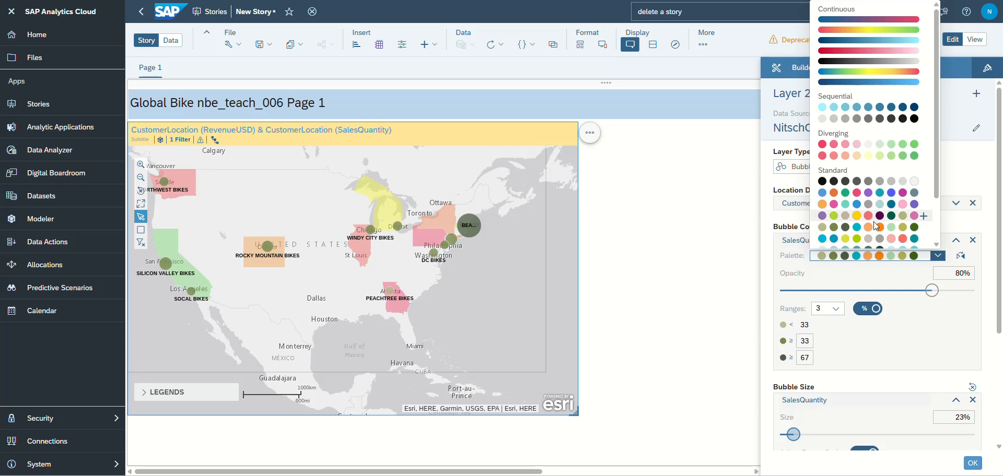
left_click(870, 241)
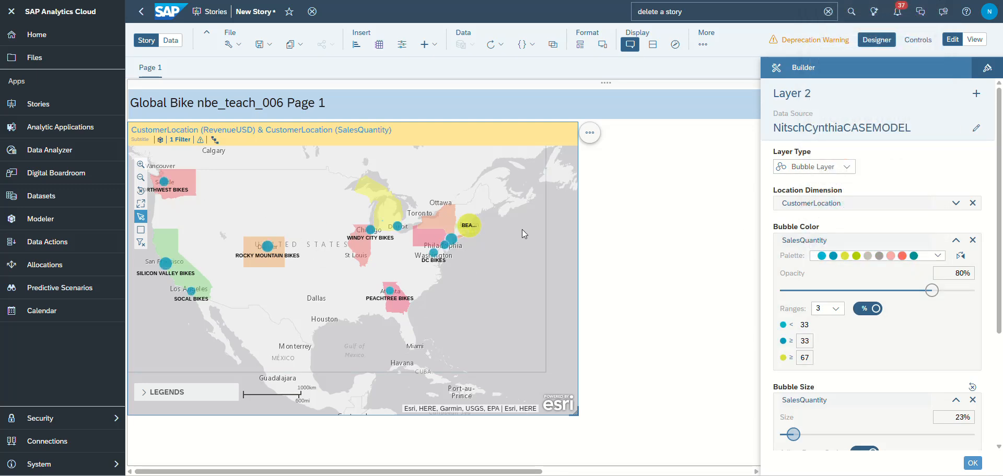
- Set the bubble color palette to the continuous dark-blue-to-light-cyan gradient
left_click(938, 256)
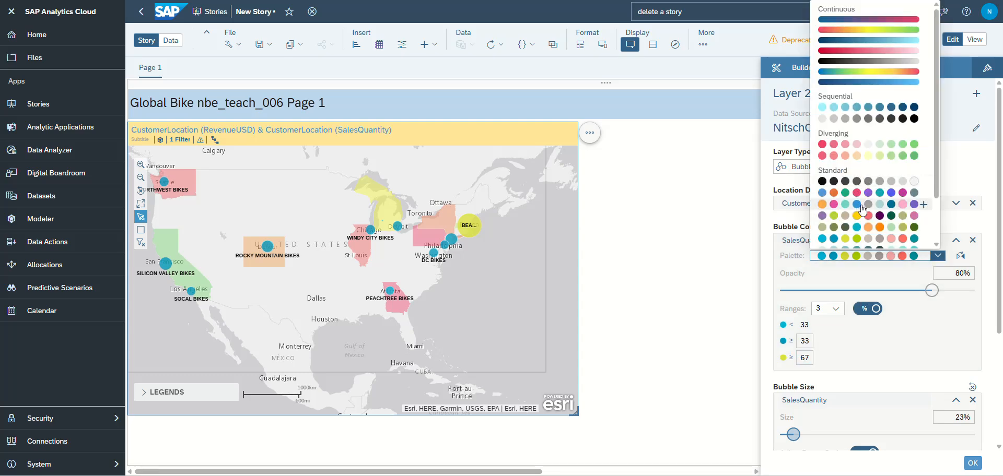
left_click(864, 40)
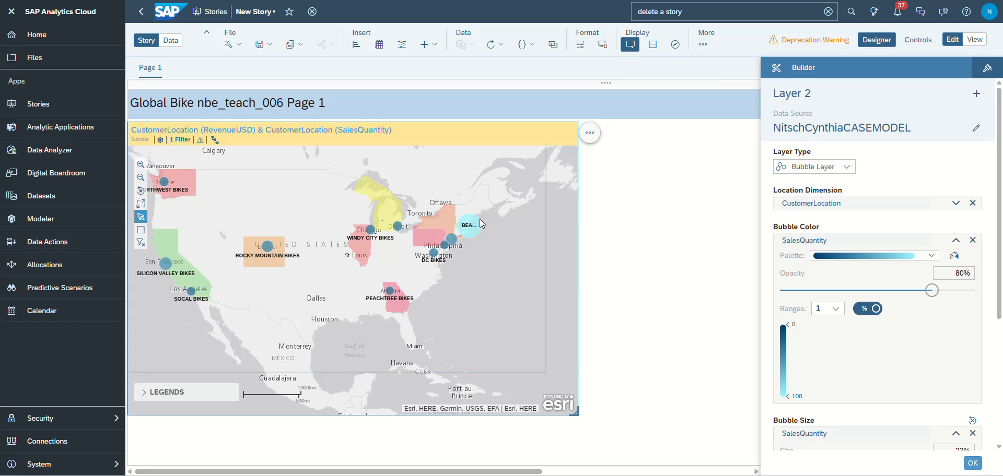
mouse_move(476, 230)
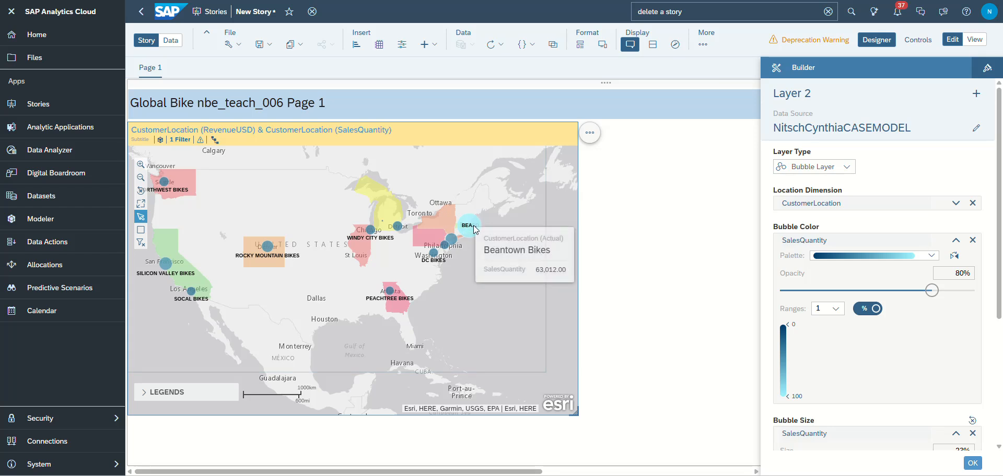
mouse_move(448, 250)
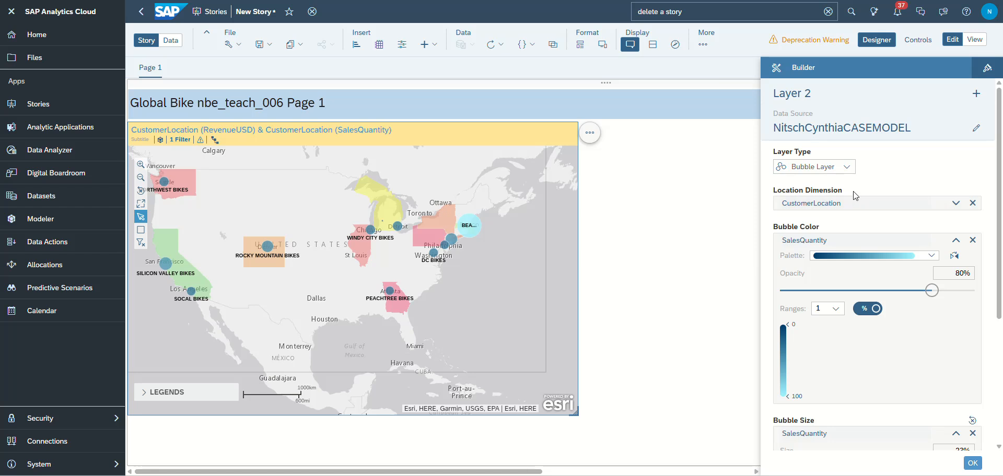
left_click(988, 69)
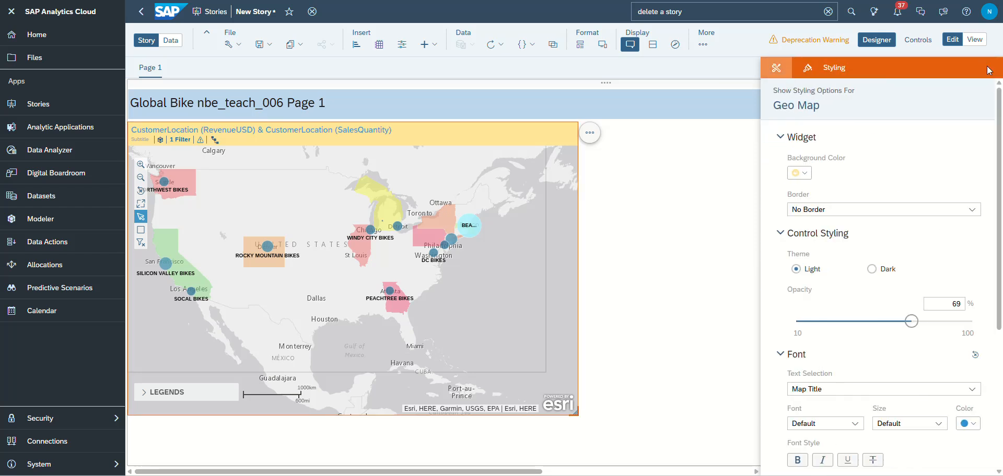
left_click(801, 173)
left_click(822, 211)
left_click(691, 207)
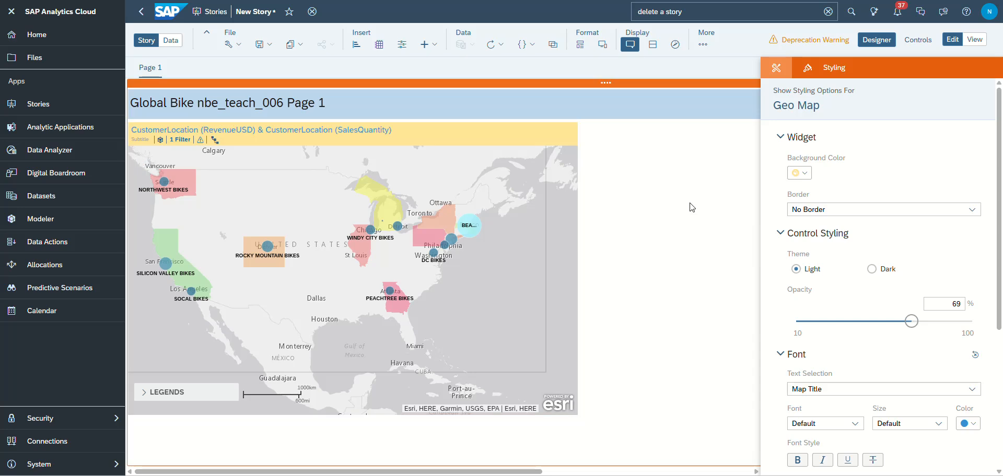
left_click(490, 208)
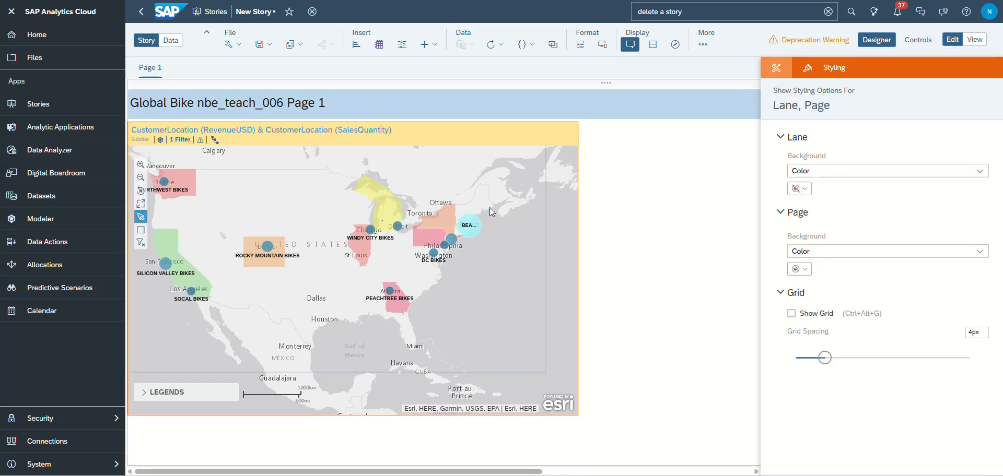
- Change the page lane's background to a gradient and pick the light blue-to-gray one
left_click(685, 179)
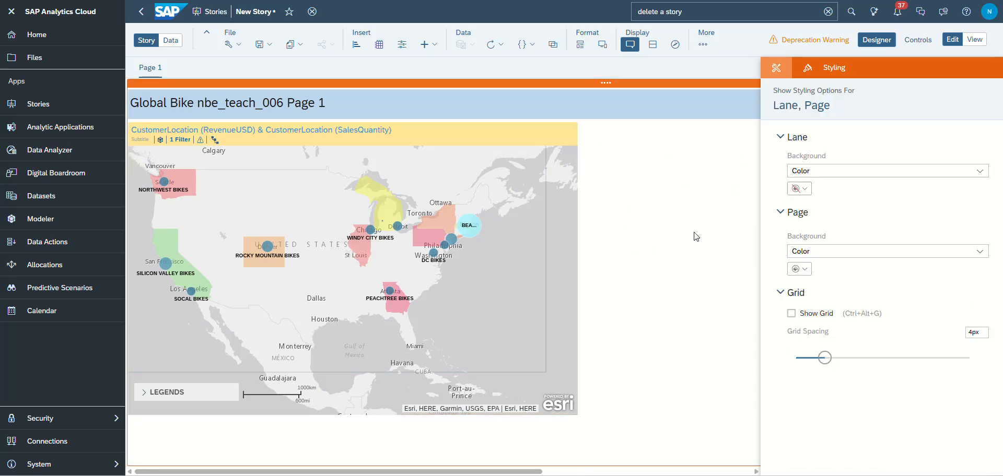
left_click(977, 172)
left_click(809, 203)
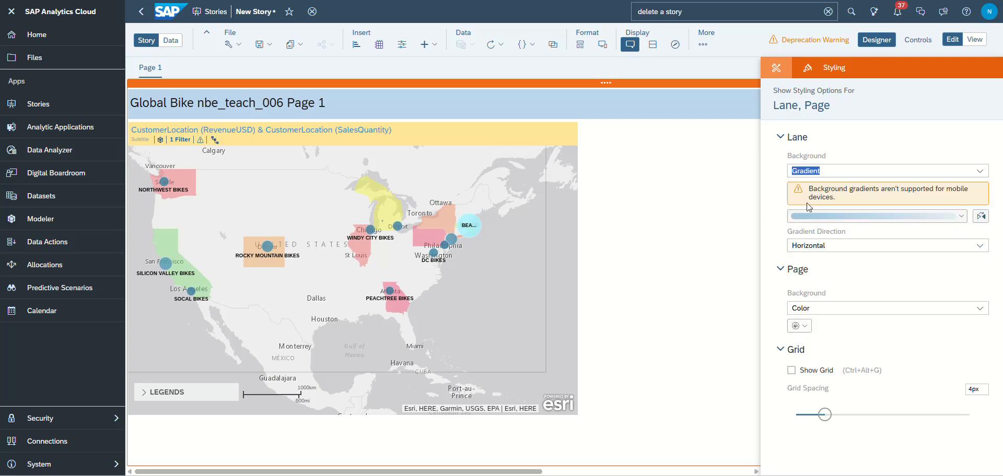
left_click(963, 219)
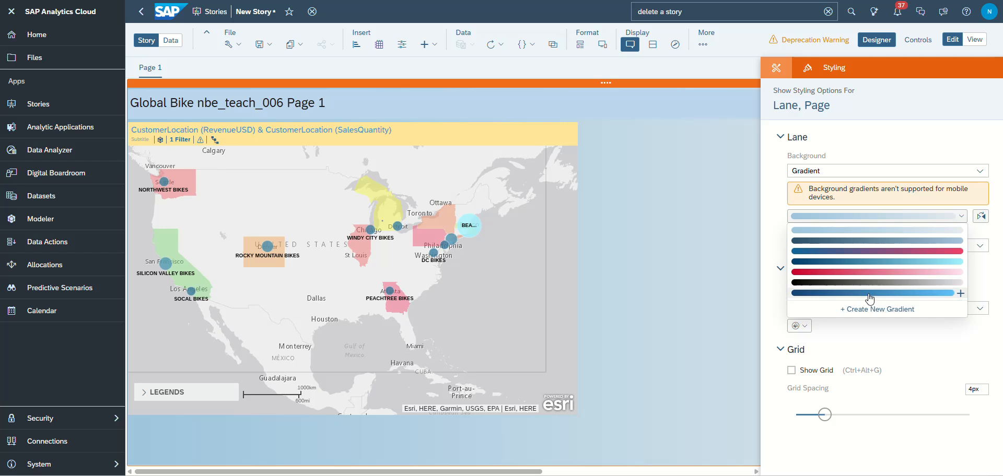
left_click(882, 230)
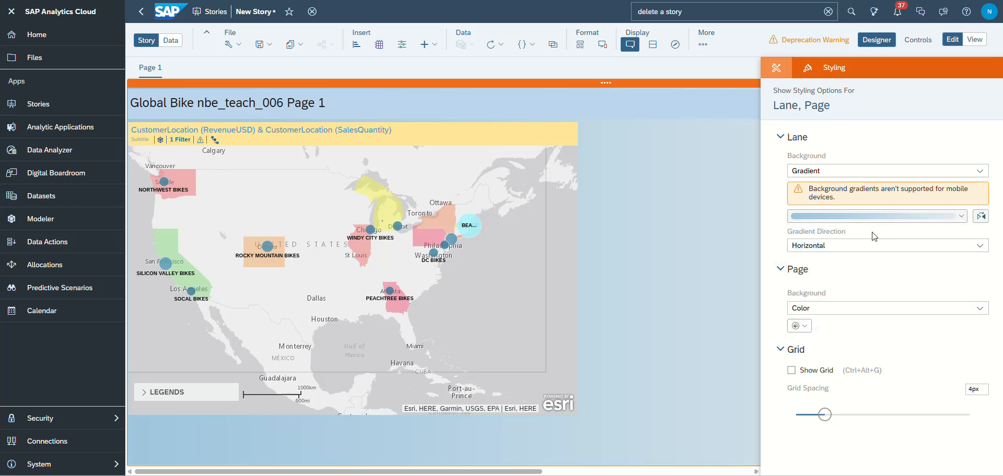
- Try the blue-to-pink gradient on the lane background, and put back the light blue-to-gray one
left_click(960, 220)
left_click(942, 251)
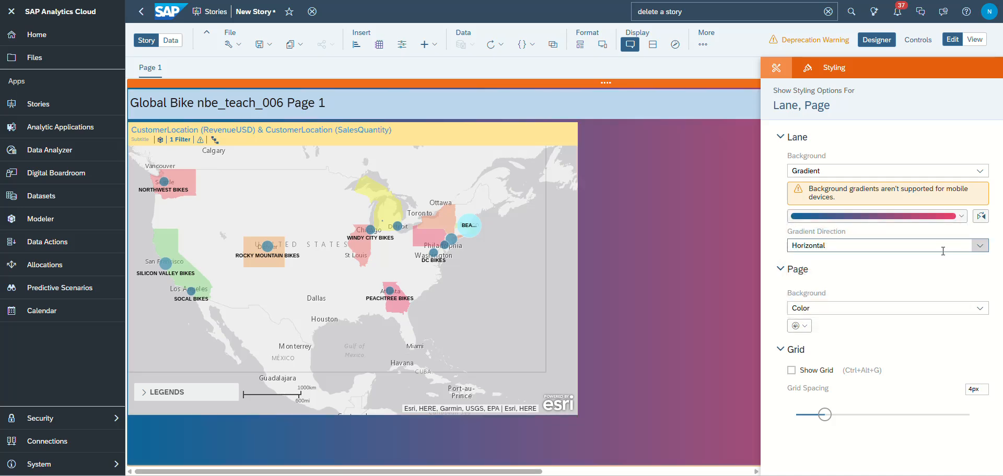
left_click(961, 216)
left_click(918, 234)
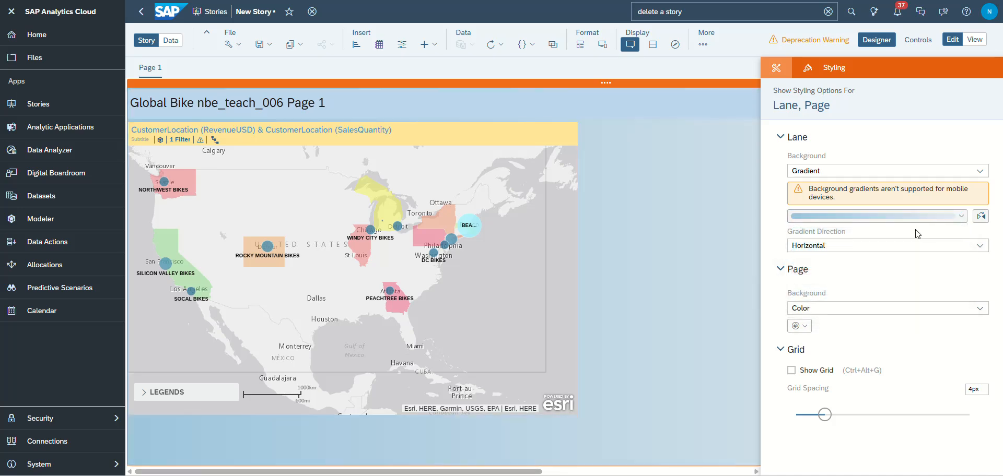
left_click(831, 309)
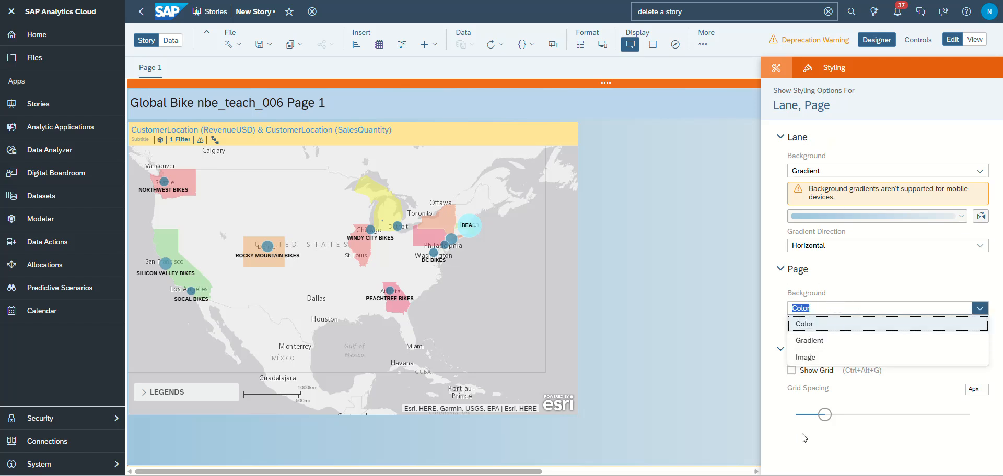
- Set the number of bubble color ranges in the geo map's Layer 2 to 4 and accept the layer
left_click(780, 70)
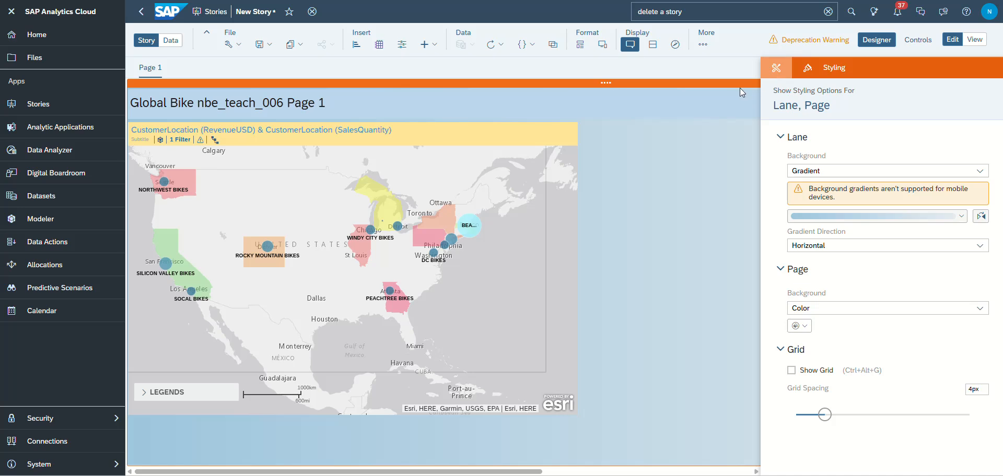
left_click(523, 166)
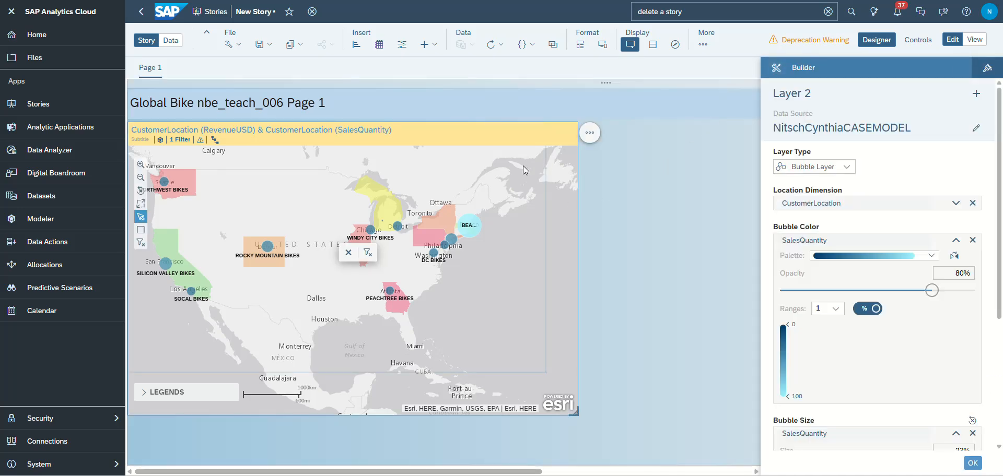
left_click(349, 253)
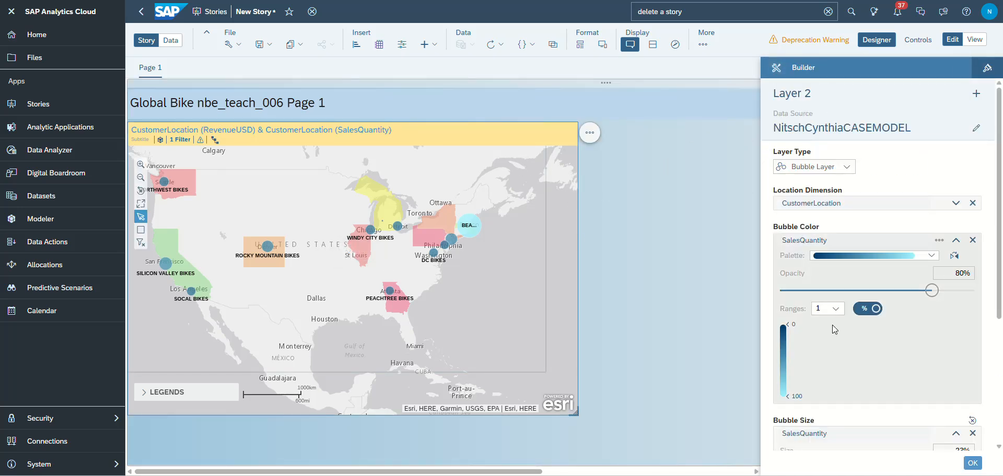
left_click(839, 311)
left_click(826, 374)
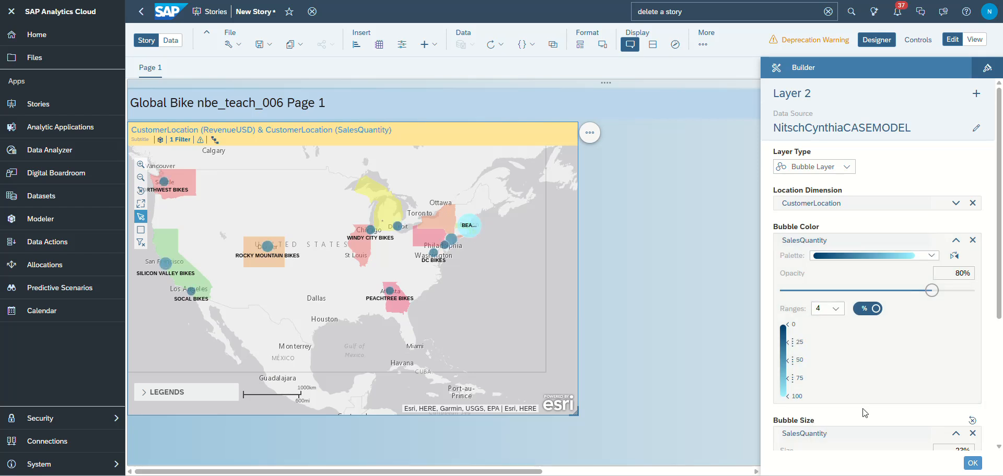
scroll(769, 403, "down", 2)
scroll(816, 399, "down", 2)
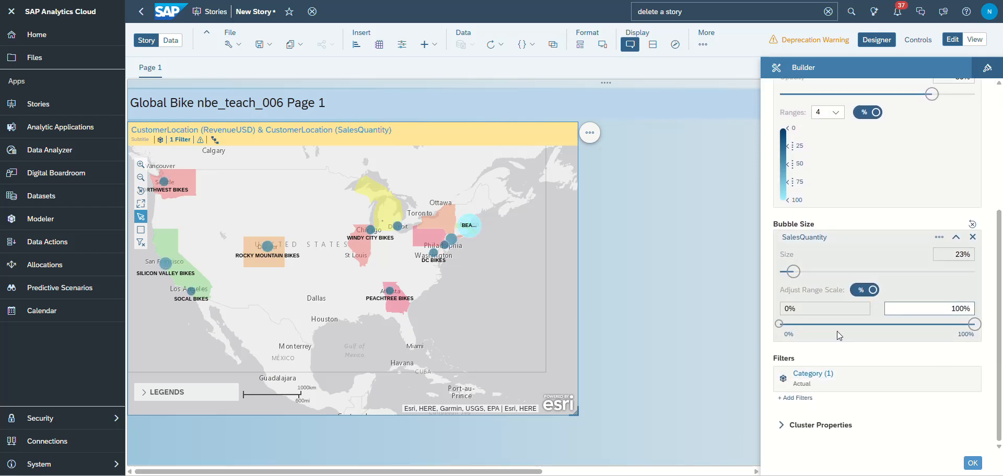
left_click(972, 463)
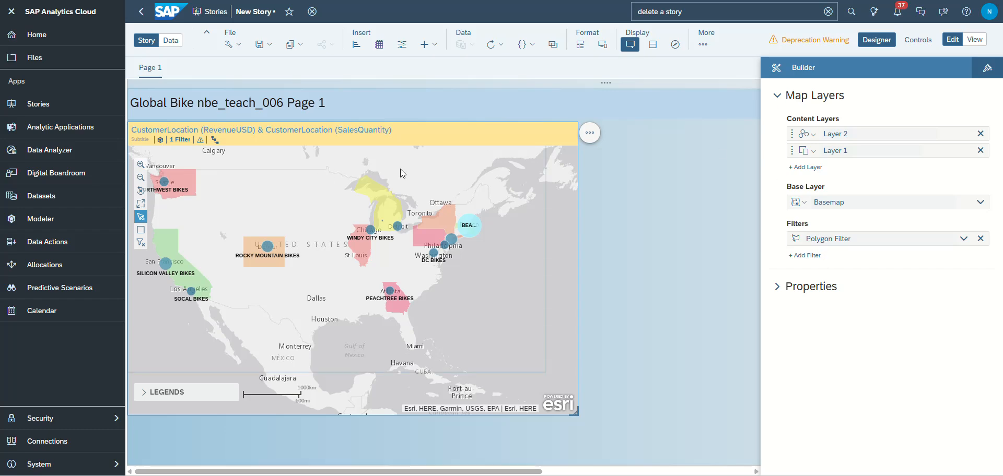
- Add a page filter on the Product dimension beside the geo map
left_click(11, 11)
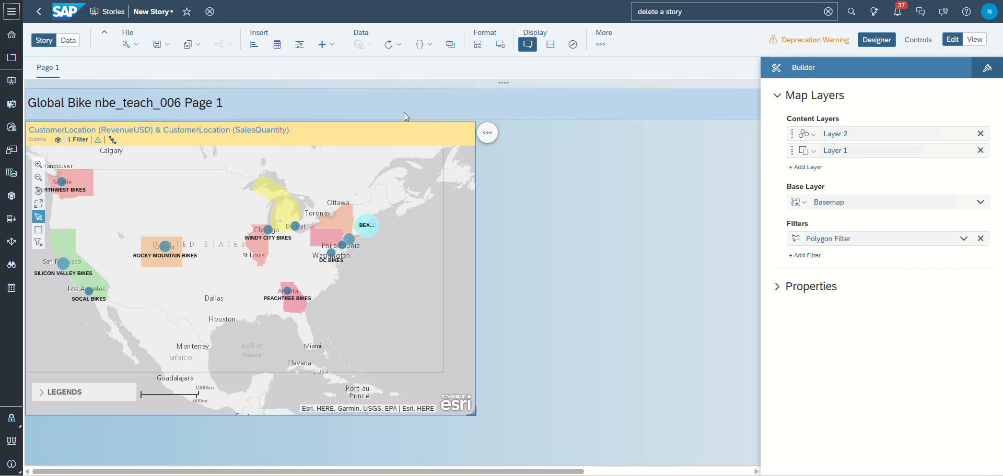
left_click(300, 50)
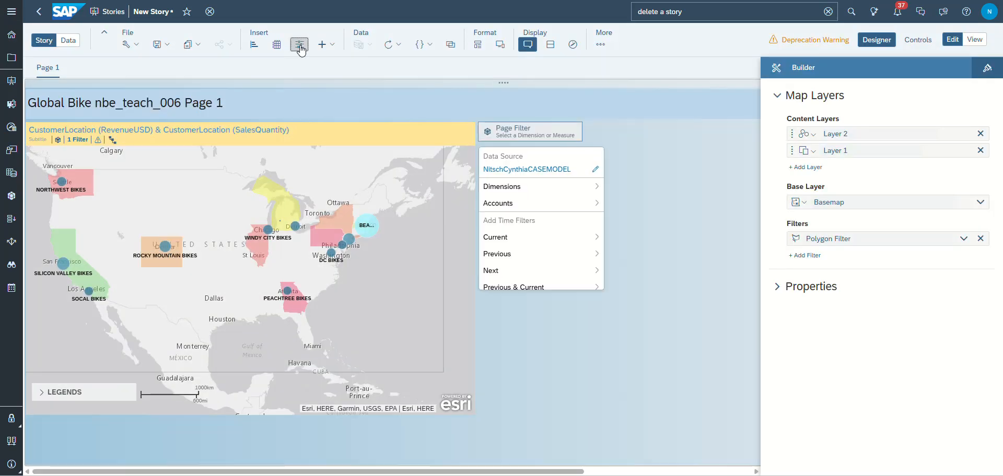
left_click(506, 190)
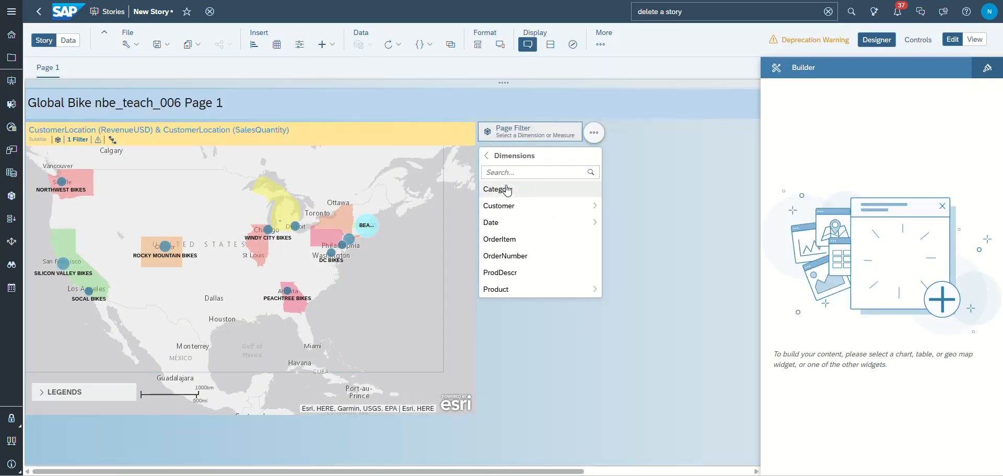
left_click(498, 290)
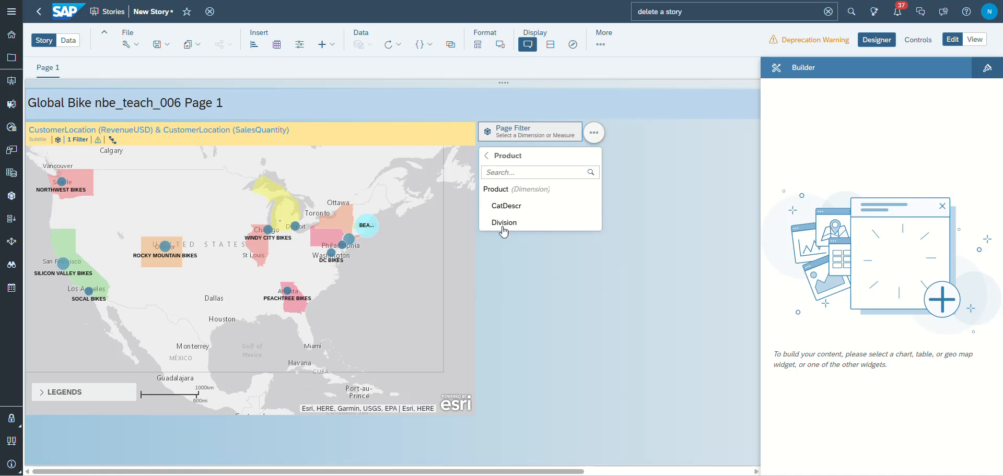
left_click(502, 194)
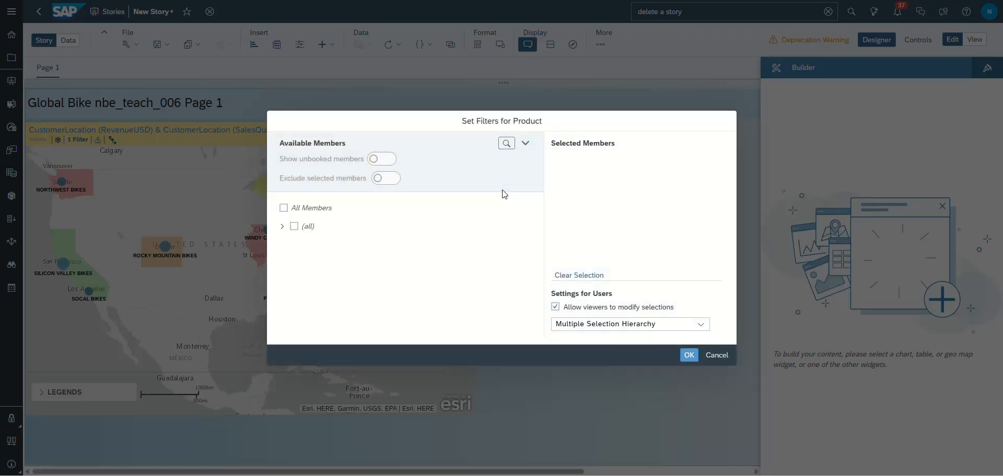
- Select all members of ProductHierarchy for the Product filter, look through the BI branch, and accept the filter
left_click(524, 146)
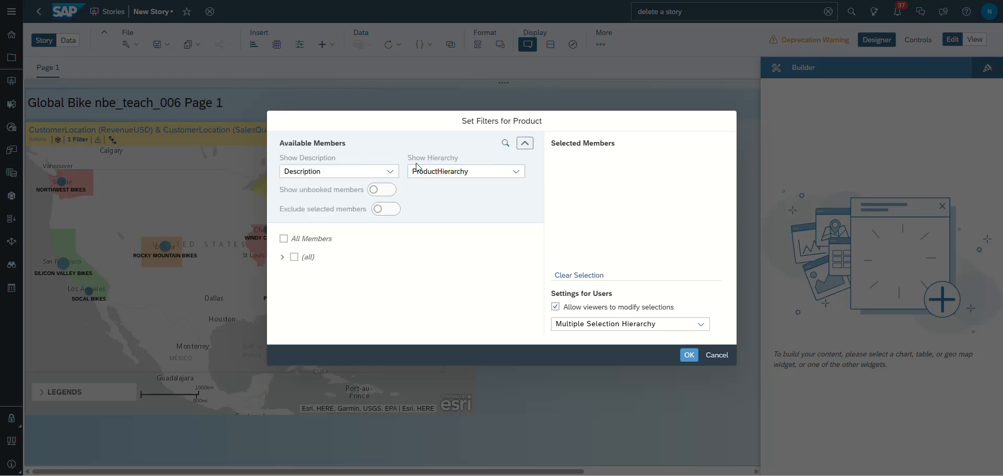
left_click(283, 239)
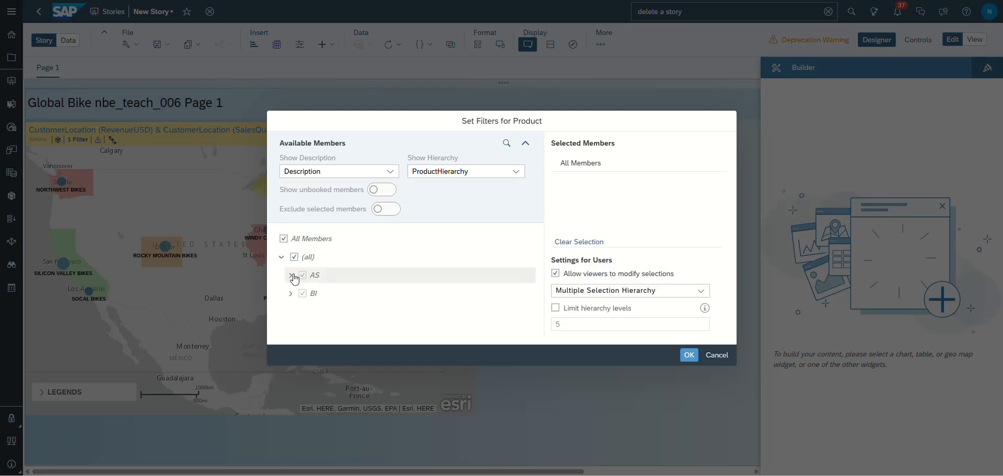
left_click(290, 294)
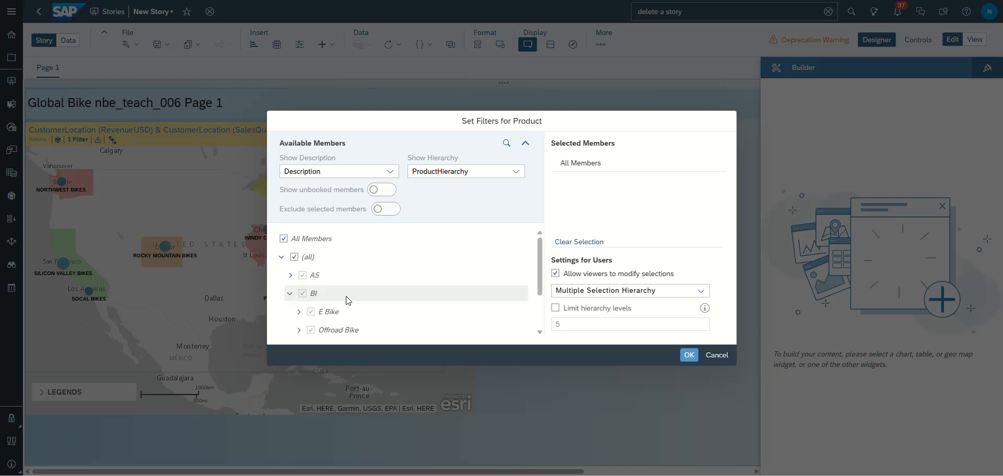
scroll(347, 298, "down", 3)
left_click(689, 356)
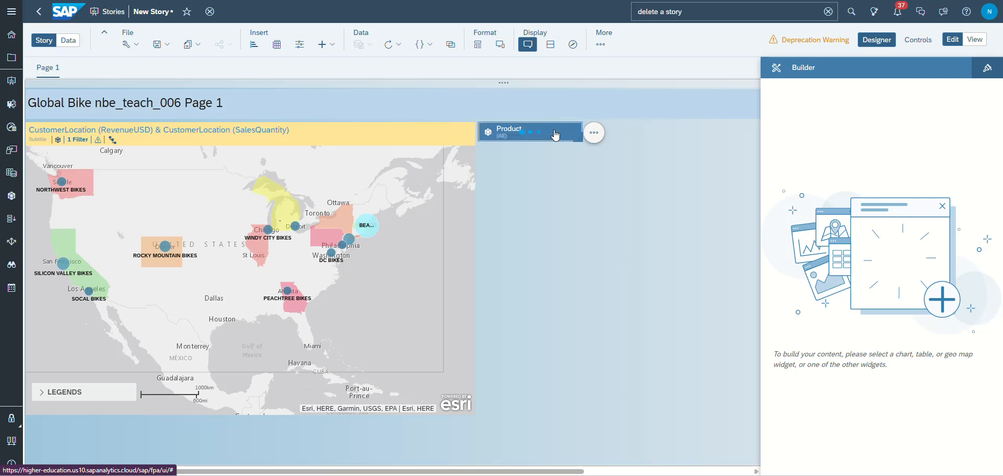
- Clear the Product page filter's full selection and restrict it to Roadbike within the BI branch
left_click(553, 136)
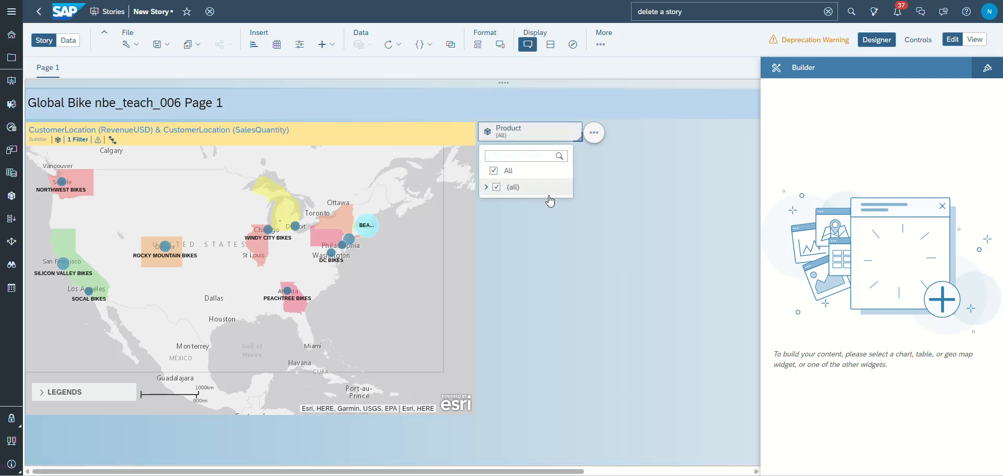
left_click(487, 188)
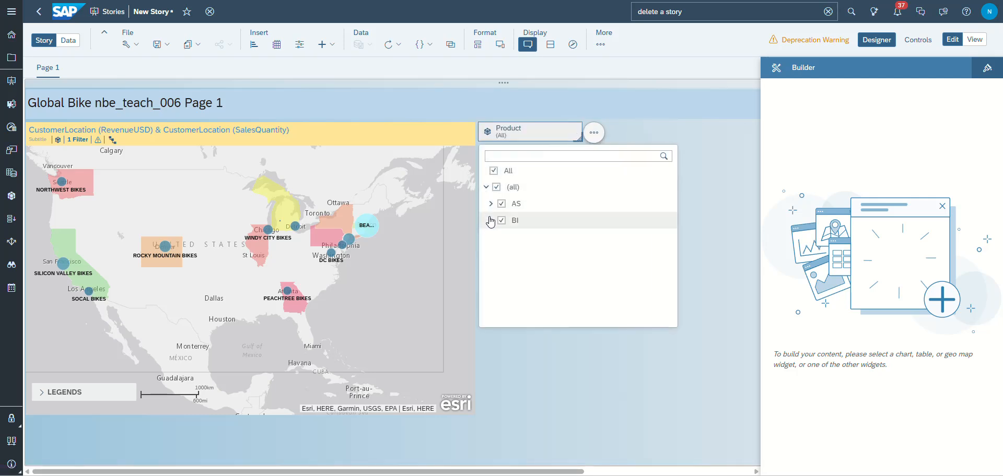
left_click(494, 173)
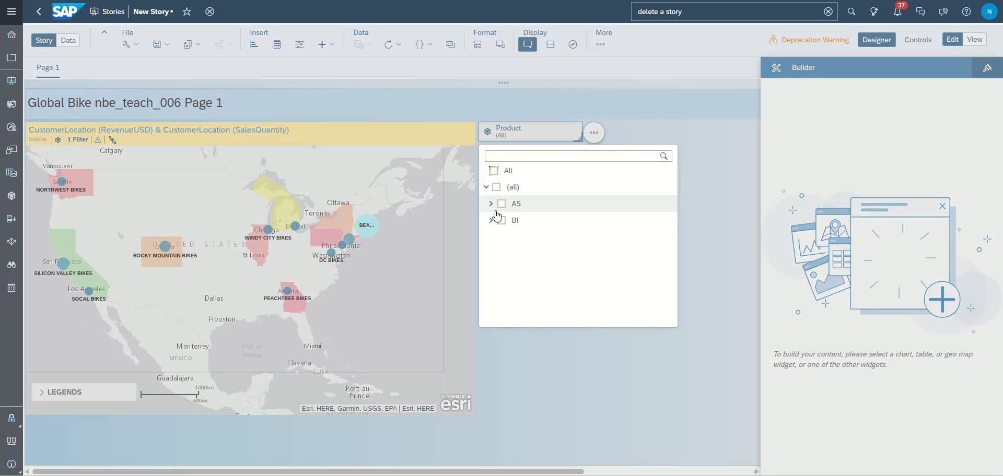
left_click(493, 223)
left_click(491, 221)
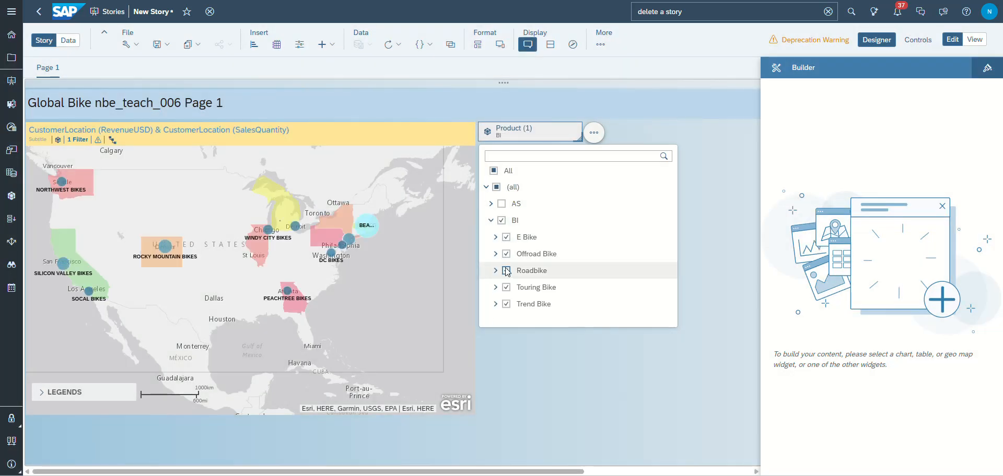
left_click(502, 220)
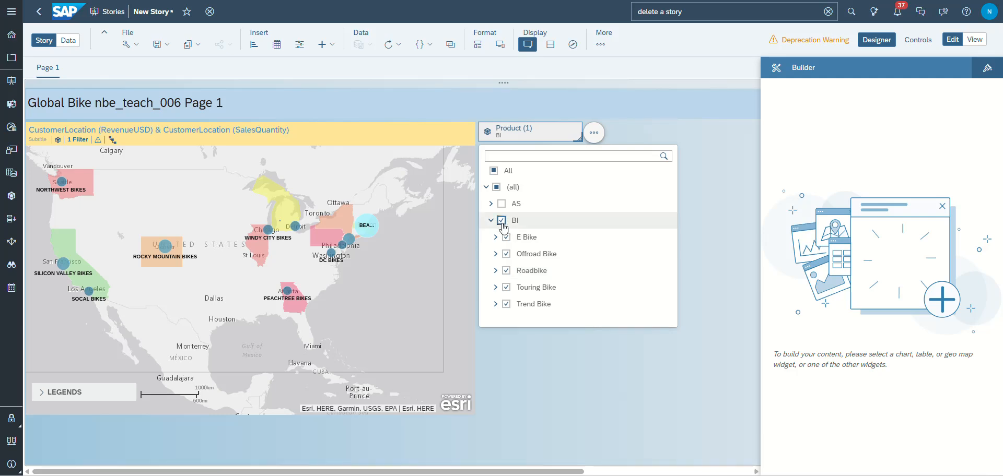
left_click(506, 271)
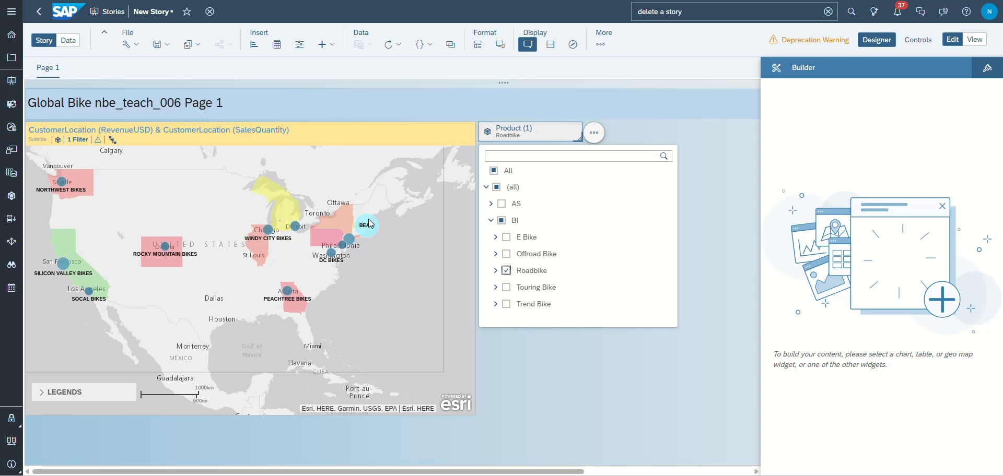
mouse_move(364, 239)
left_click(669, 127)
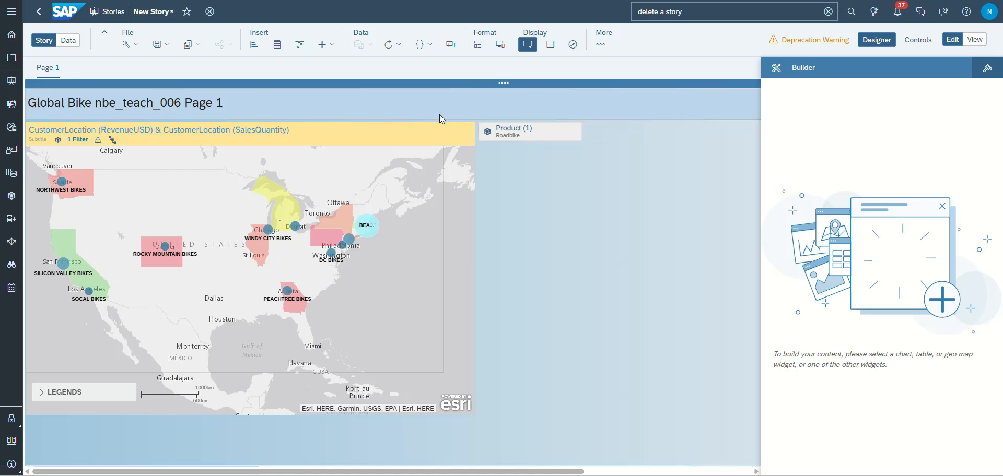
- Add the comment "Comment Added." to the geo map and close the comment box
left_click(423, 340)
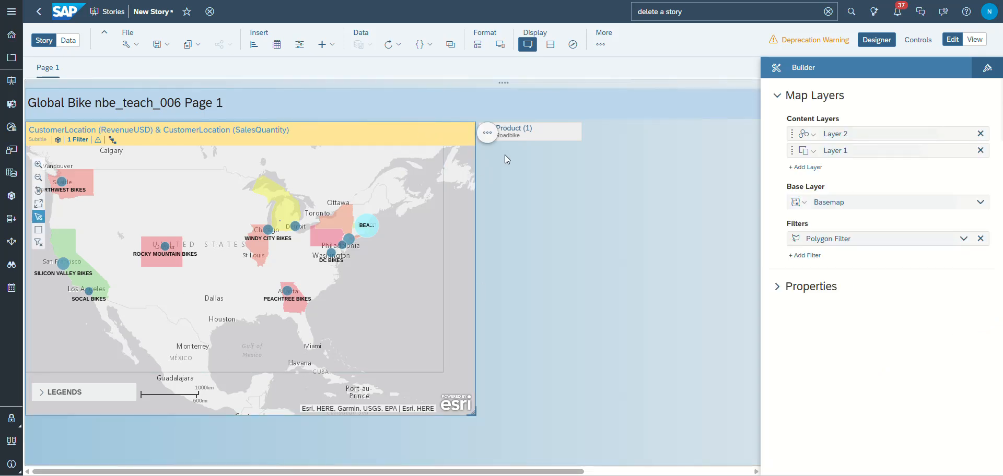
left_click(488, 133)
mouse_move(530, 167)
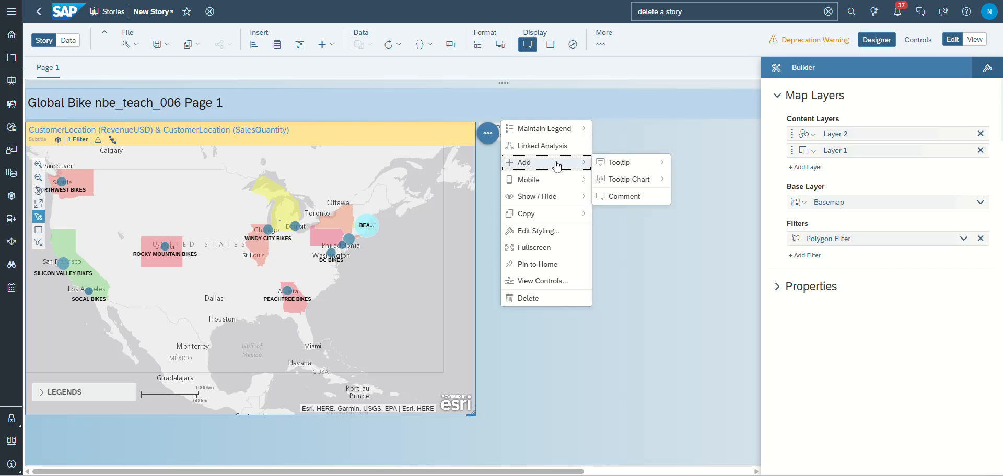
left_click(619, 197)
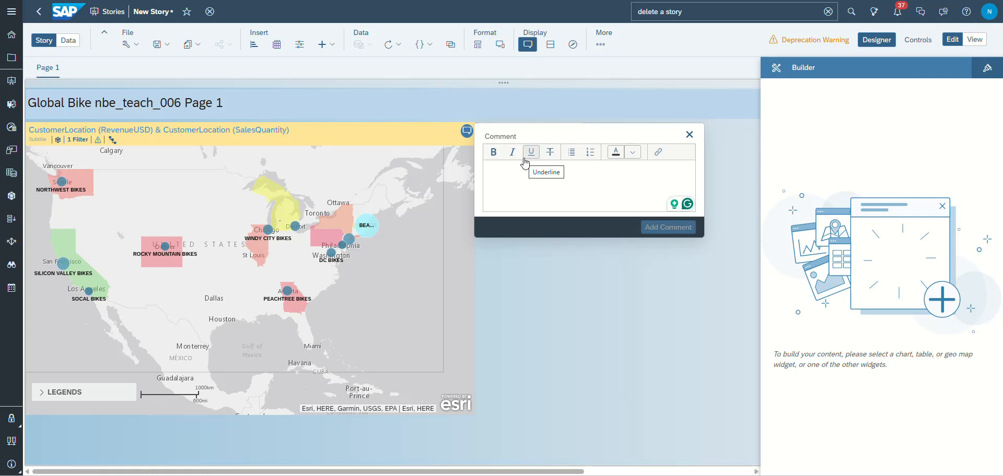
type("Add A")
key("BackSpace")
key("BackSpace")
key("BackSpace")
key("BackSpace")
key("BackSpace")
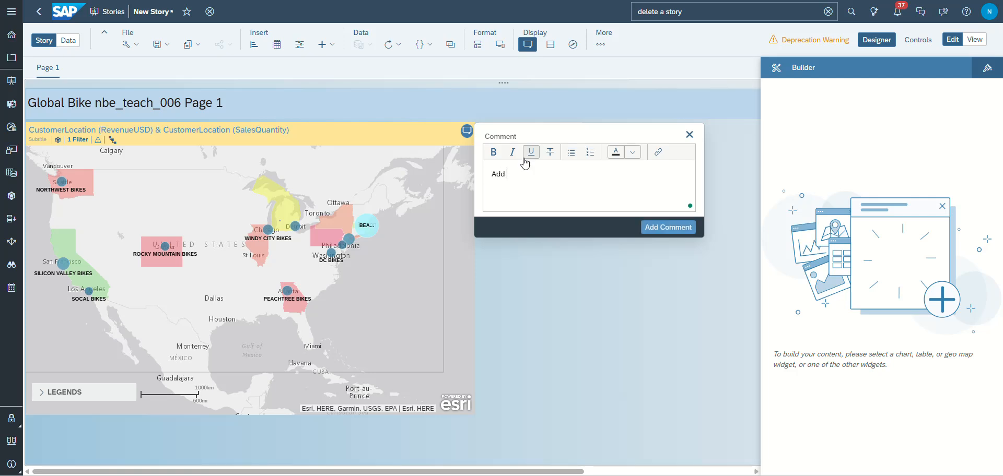
type("Comment Added.")
left_click(657, 227)
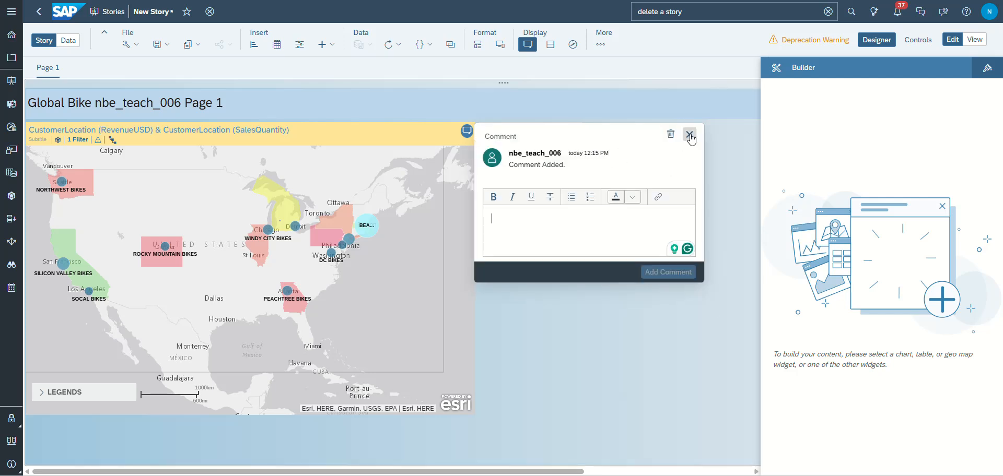
left_click(467, 131)
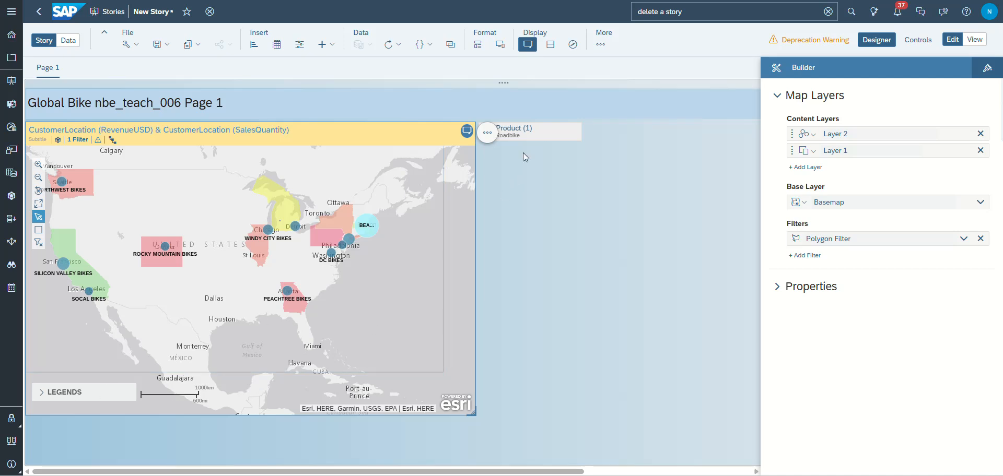
- Hide the scale and the legend on the geo map
left_click(489, 138)
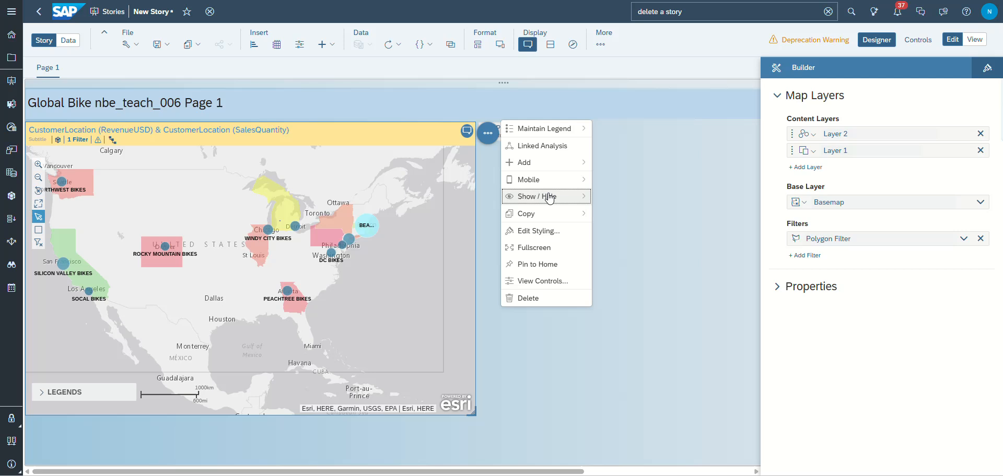
mouse_move(574, 197)
left_click(617, 264)
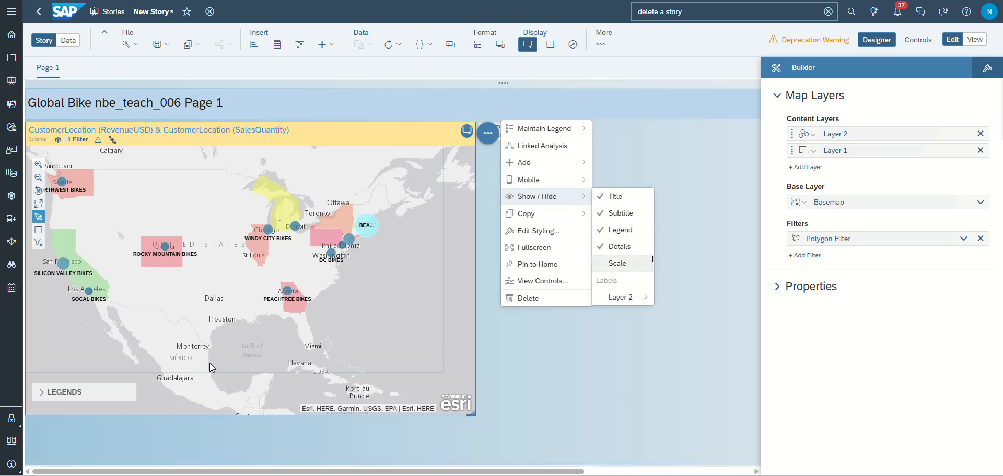
left_click(619, 229)
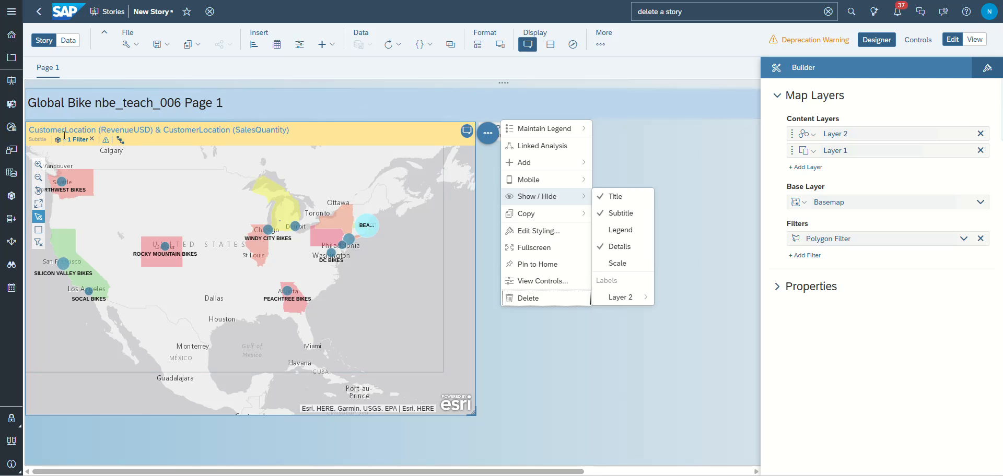
- Retitle the geo map "Global Bike Sales in the United States" followed by the author's full name, and set its subtitle to 2017-2019
left_click(33, 129)
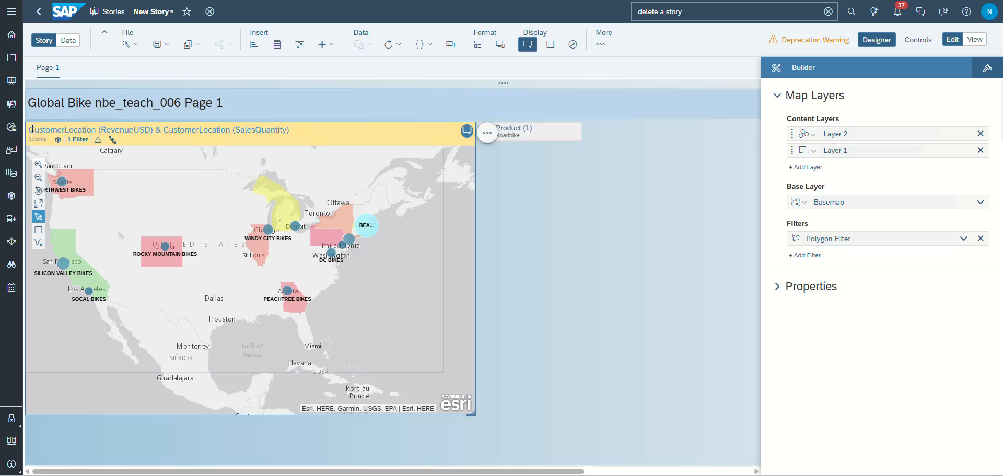
left_click_drag(29, 129, 291, 127)
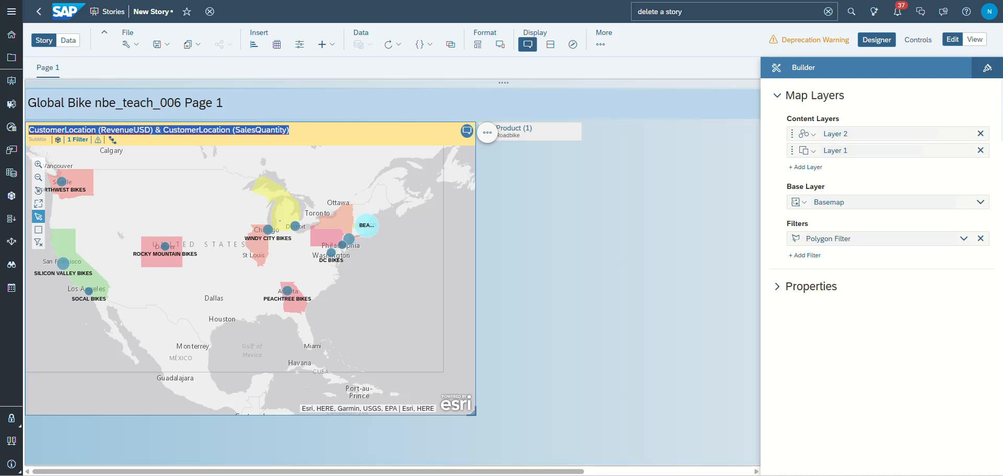
type("Globa")
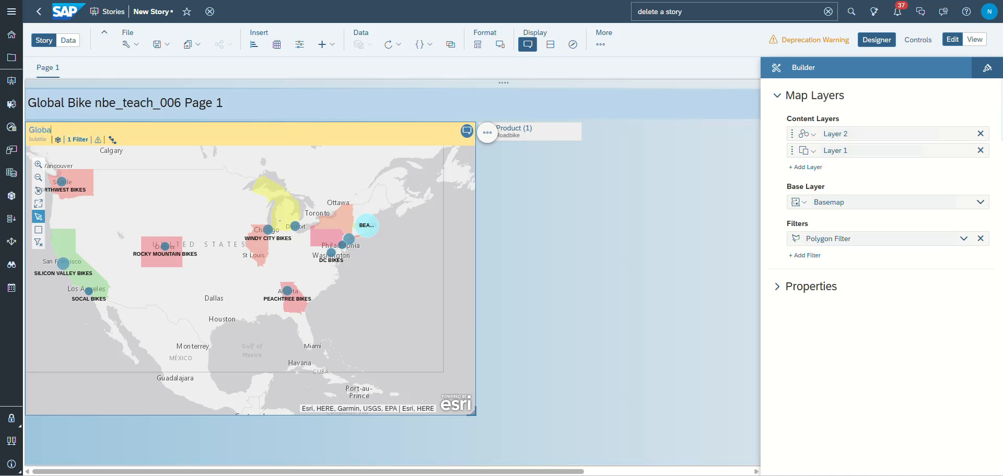
type("l Bike Sales in the nited States")
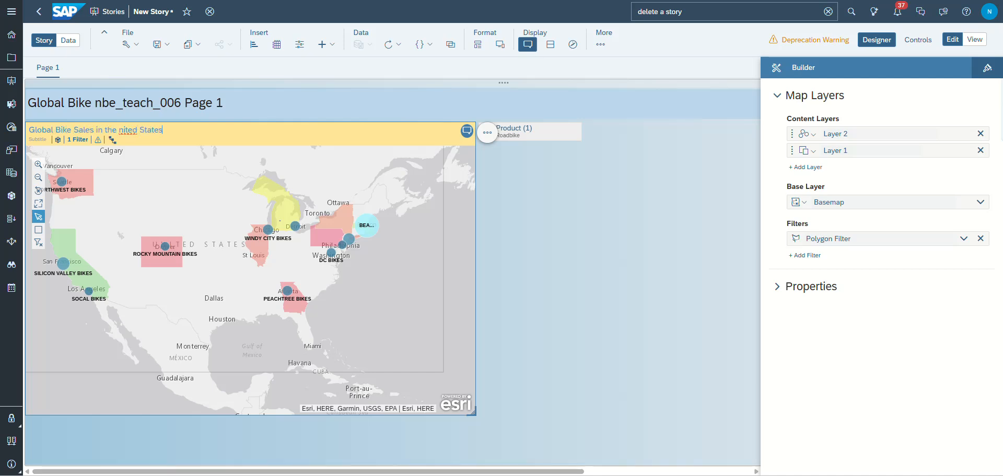
type(" Cynthia Nitsc")
left_click(121, 131)
type("U")
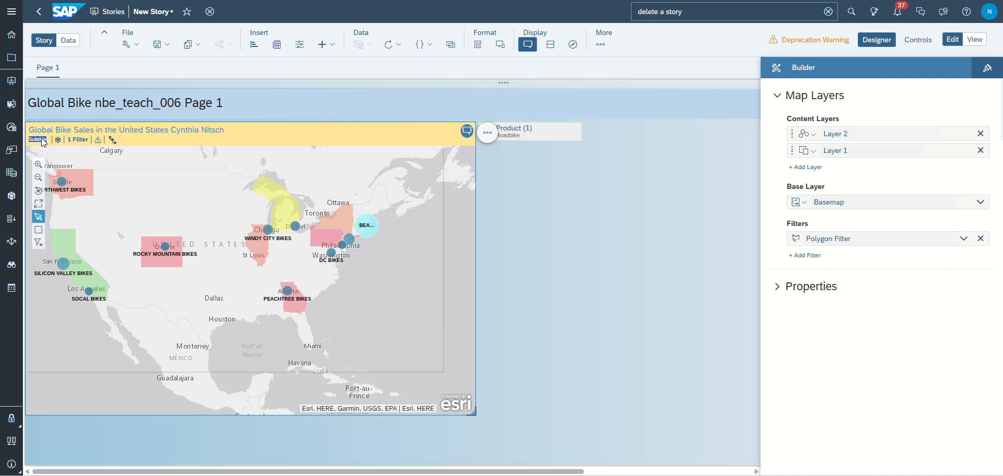
mouse_move(44, 143)
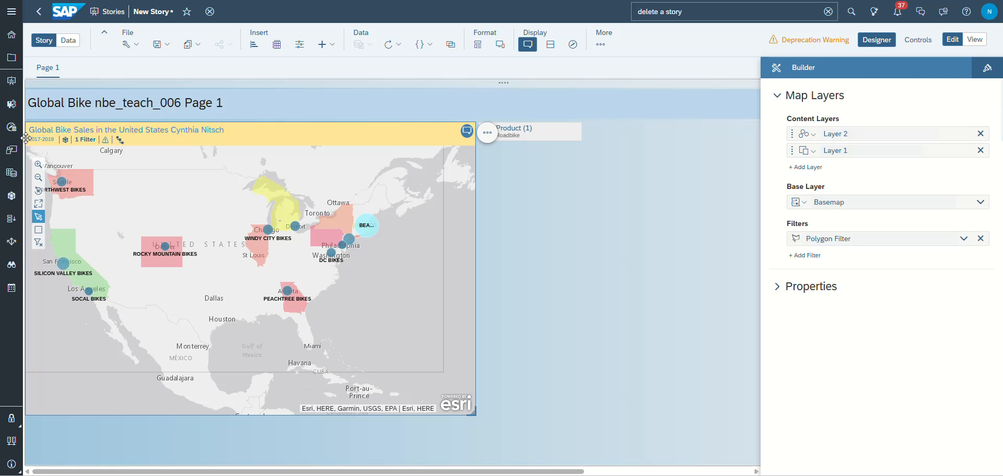
left_click(554, 264)
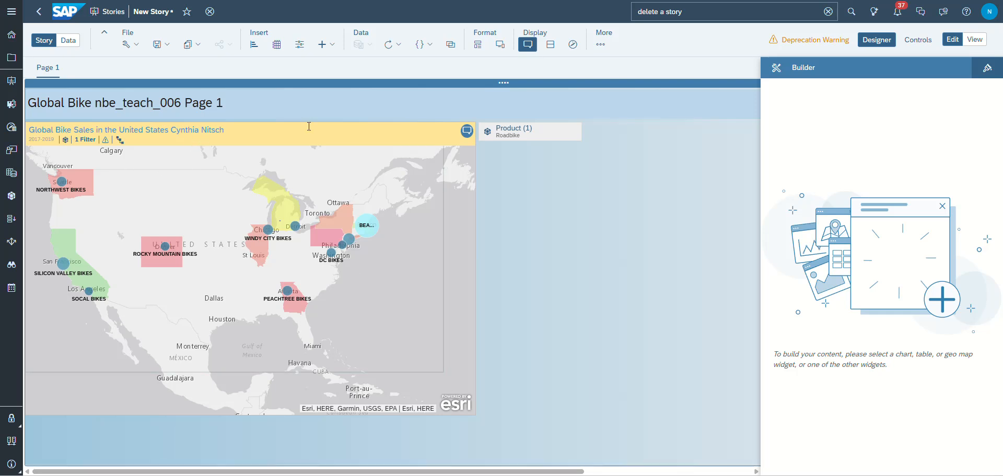
- Add a second page of the Responsive type to the story and return to Page 1
mouse_move(100, 72)
left_click(102, 73)
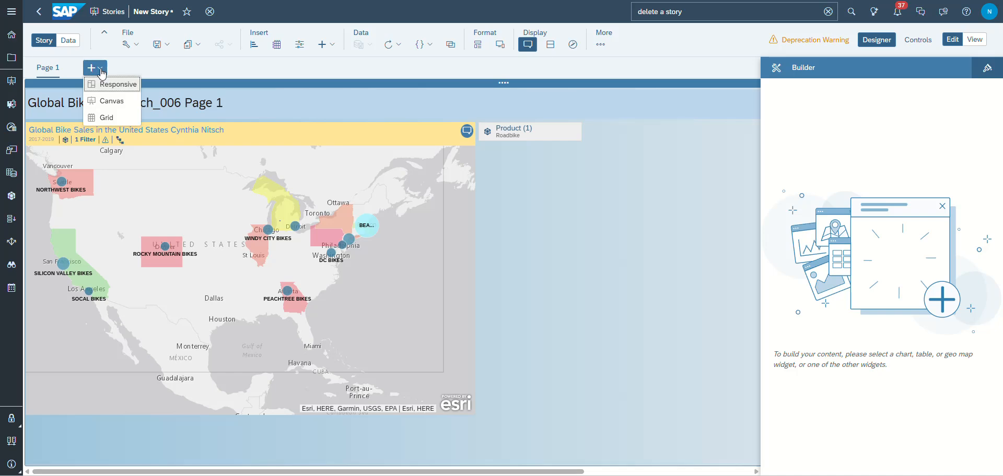
left_click(111, 87)
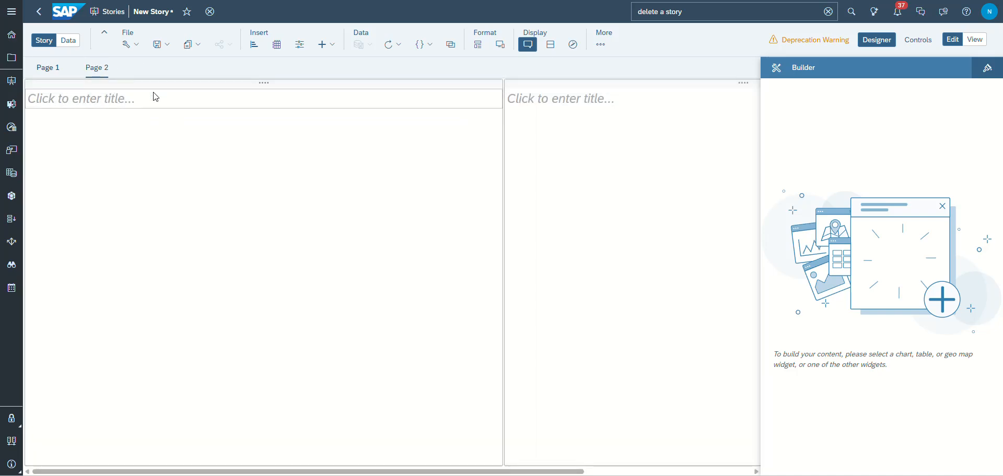
left_click(50, 68)
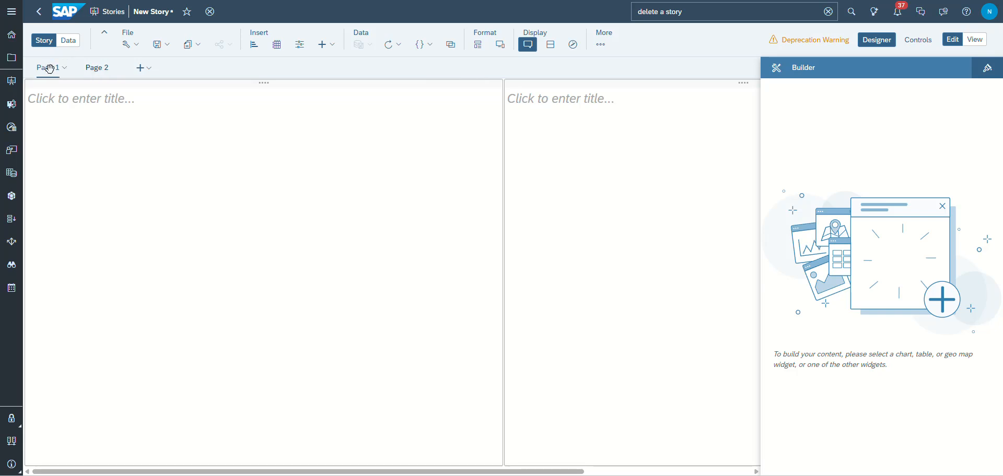